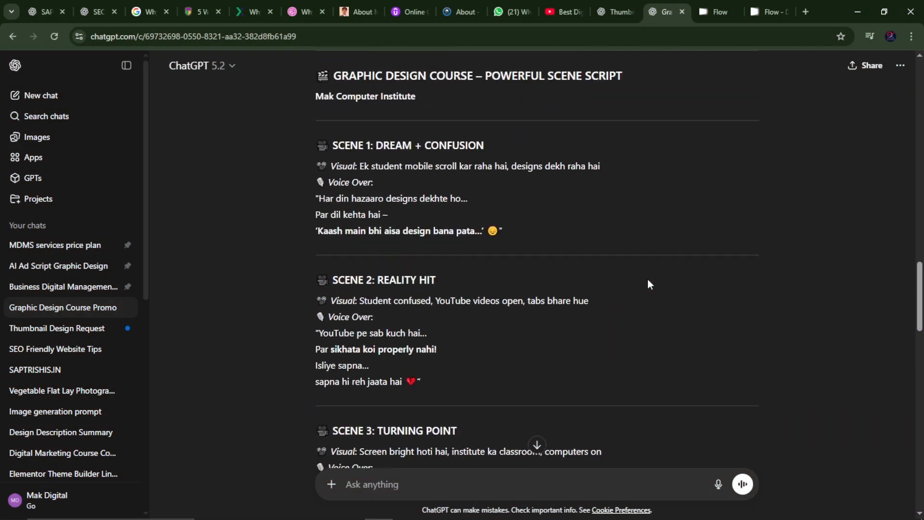
# Step: Skim the scene script in the ChatGPT chat, and look at the Google Flow landing page
pyautogui.scroll(-3, 647, 278)
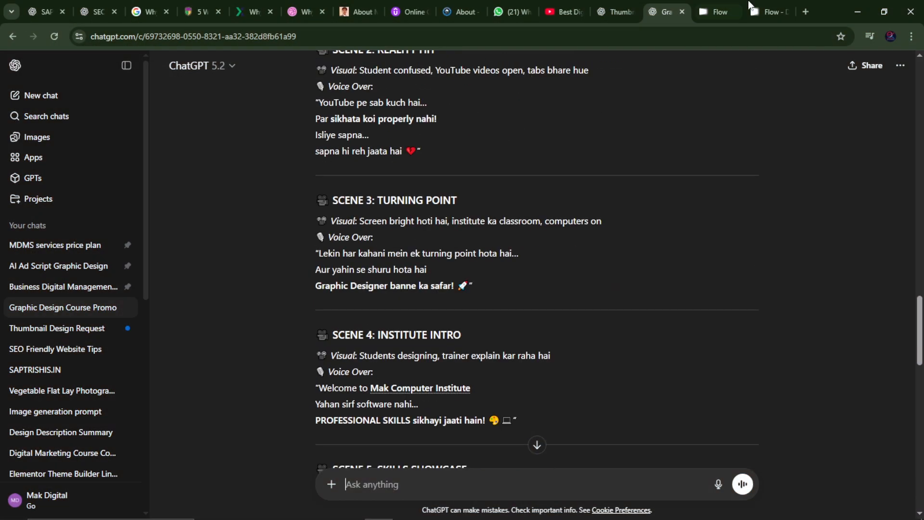
pyautogui.click(718, 13)
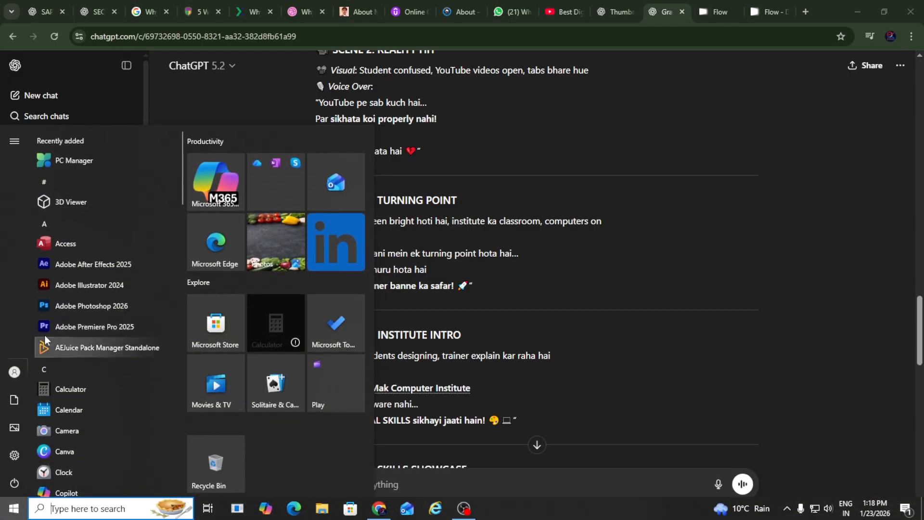
pyautogui.click(682, 221)
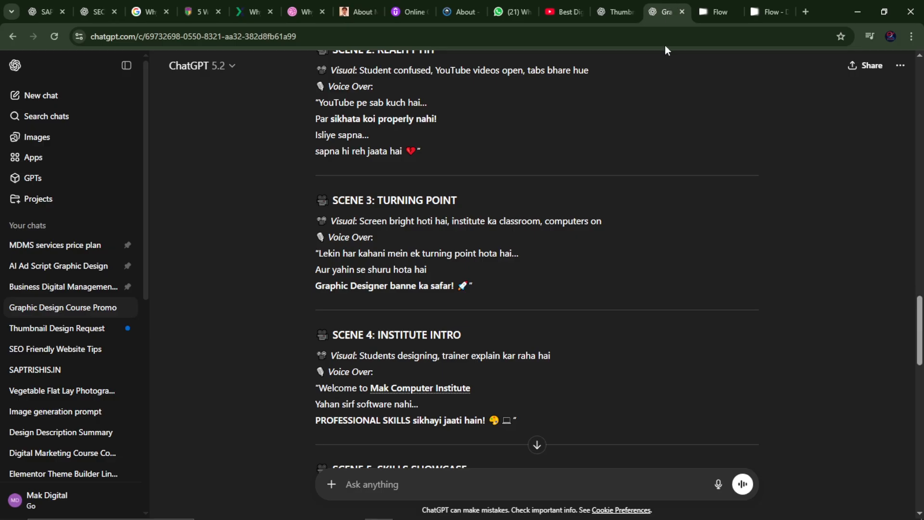
pyautogui.scroll(-6, 293, 247)
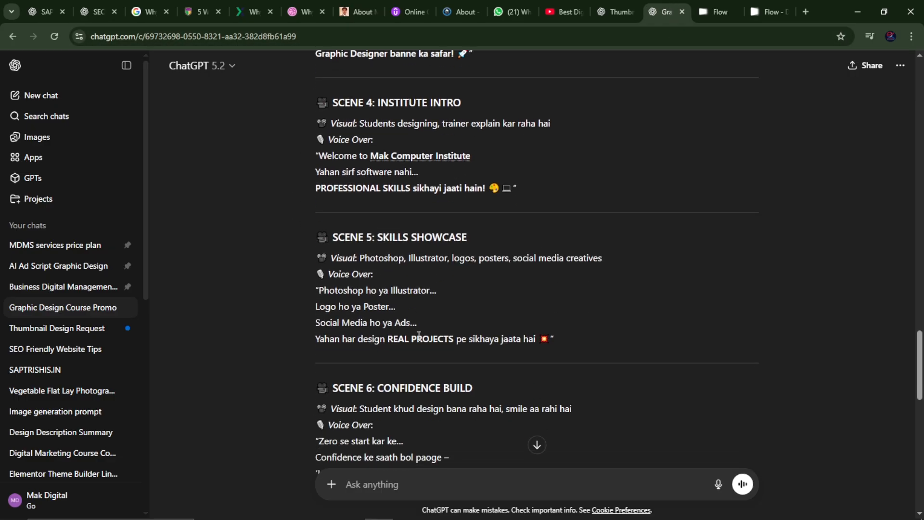
pyautogui.click(717, 11)
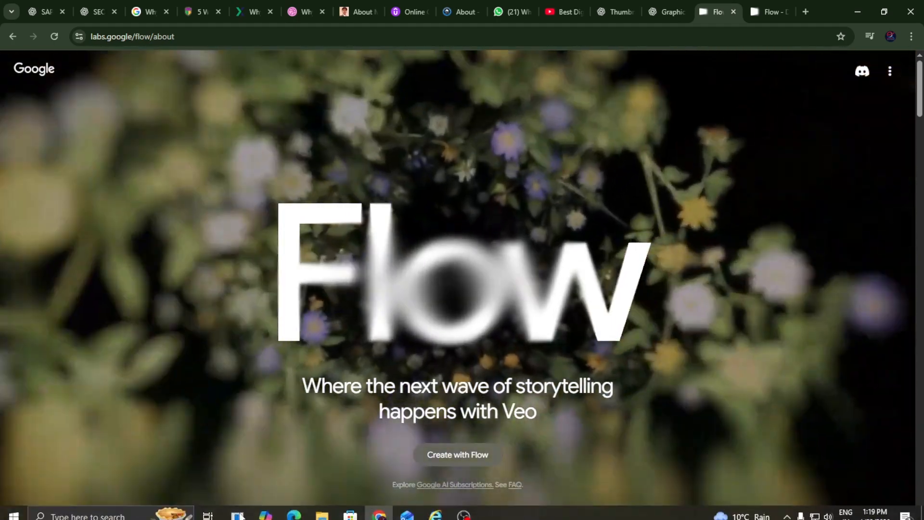
pyautogui.click(13, 508)
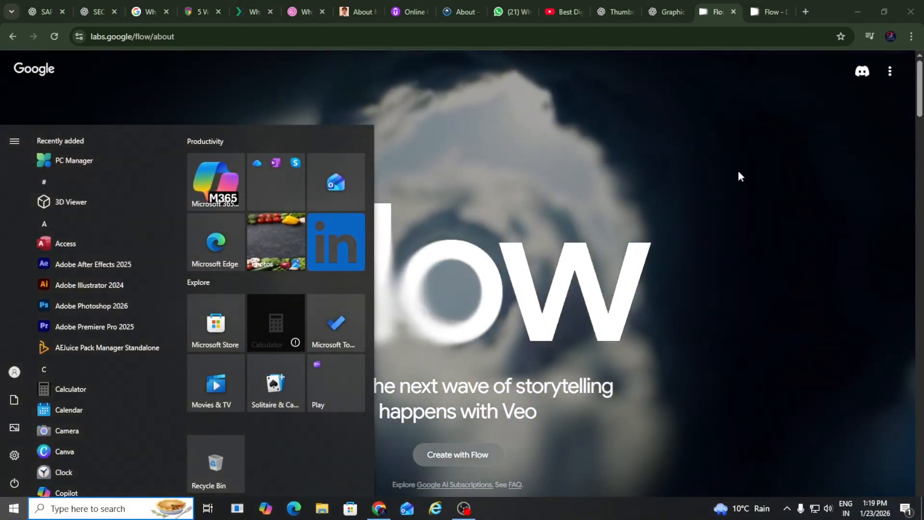
pyautogui.click(737, 169)
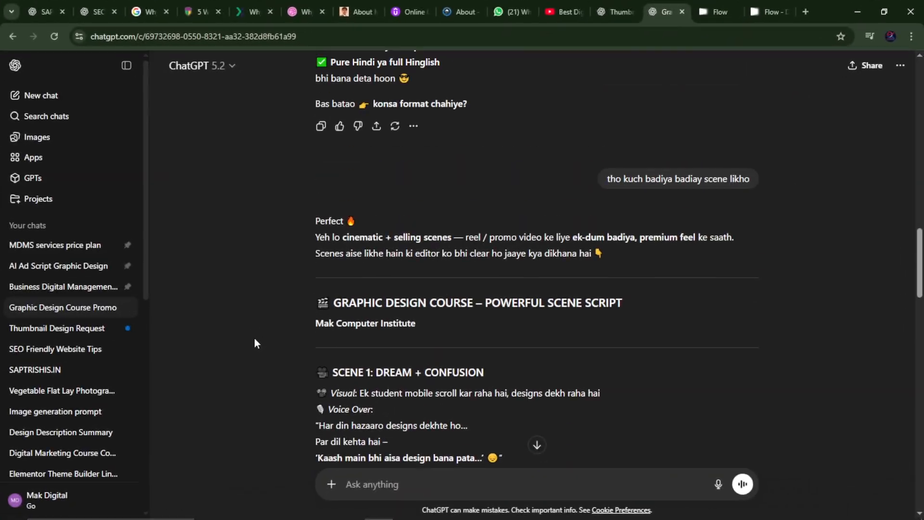
# Step: Return to the ChatGPT chat and look through the Graphic Design Course scene script from Scene 1 to the final frame
pyautogui.scroll(1, 254, 338)
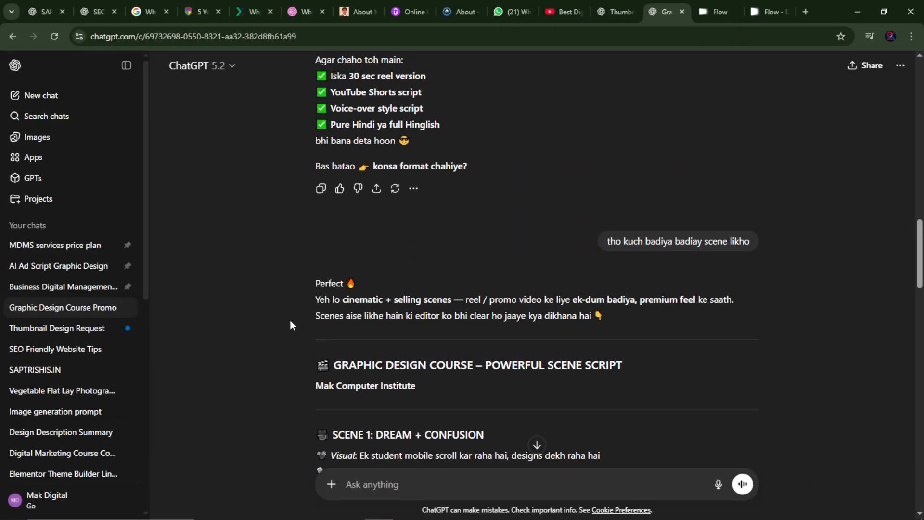
pyautogui.scroll(-2, 289, 319)
pyautogui.scroll(-3, 288, 273)
pyautogui.scroll(1, 278, 259)
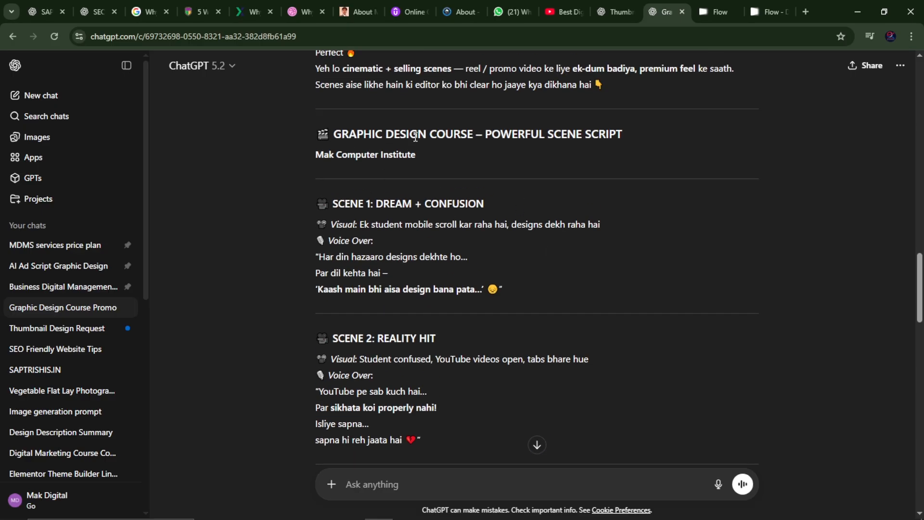
pyautogui.scroll(-1, 685, 217)
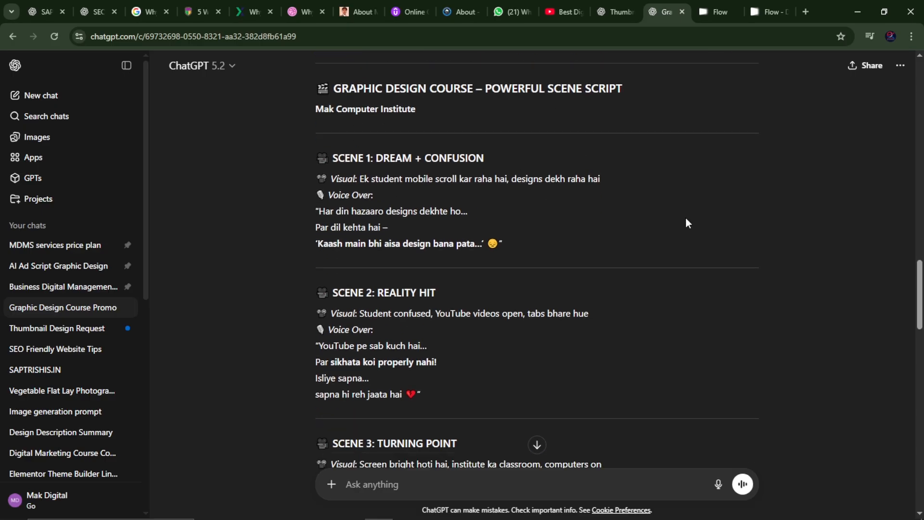
pyautogui.moveTo(316, 146); pyautogui.dragTo(487, 215)
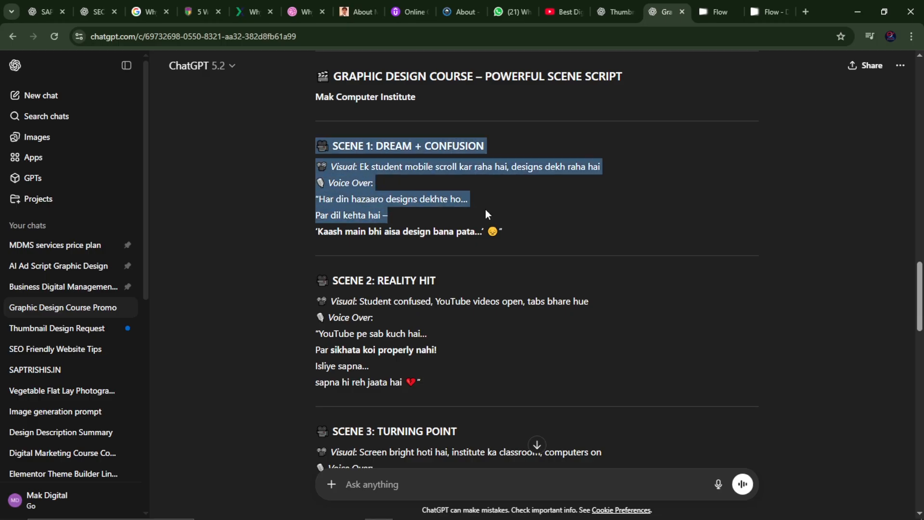
pyautogui.scroll(-10, 282, 255)
pyautogui.scroll(-10, 282, 257)
pyautogui.scroll(3, 282, 257)
pyautogui.scroll(2, 284, 258)
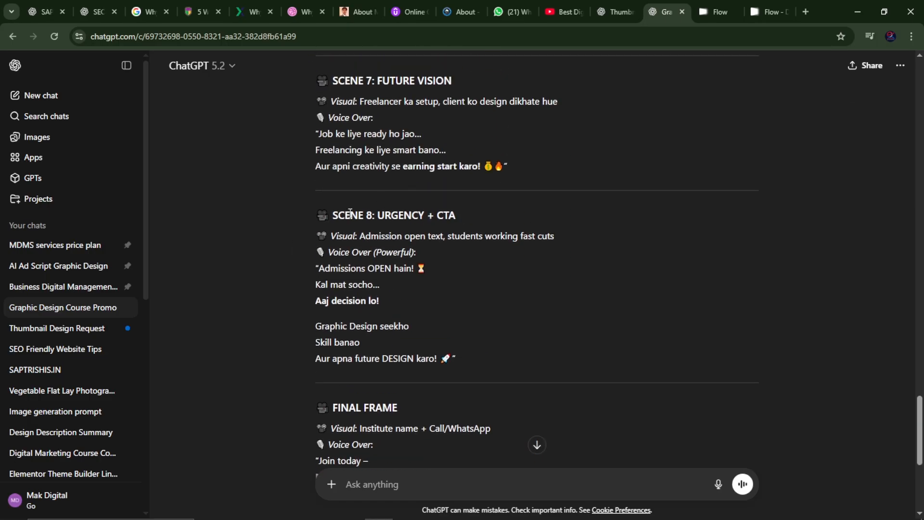
# Step: Review the original video script prompt at the start of the chat and the hook and problem sections of the reply
pyautogui.scroll(15, 473, 110)
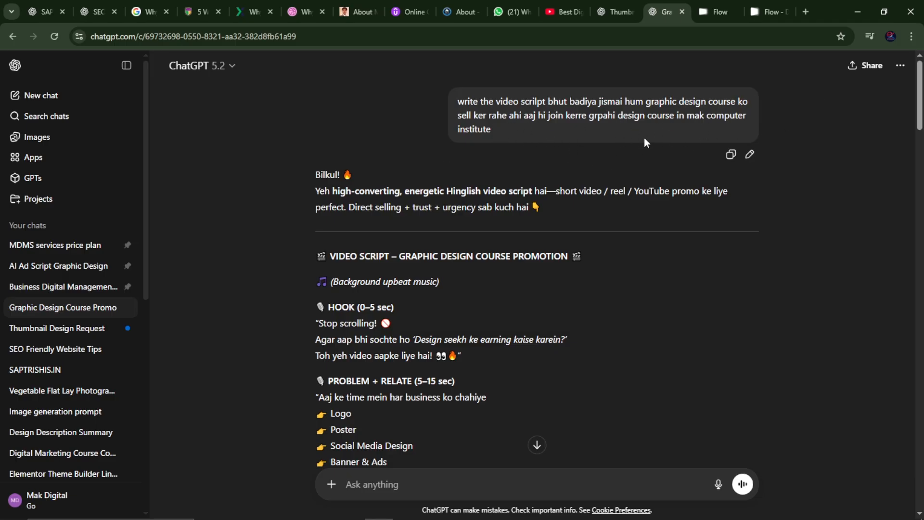
pyautogui.scroll(-1, 631, 111)
pyautogui.scroll(1, 630, 111)
pyautogui.moveTo(453, 102); pyautogui.dragTo(506, 137)
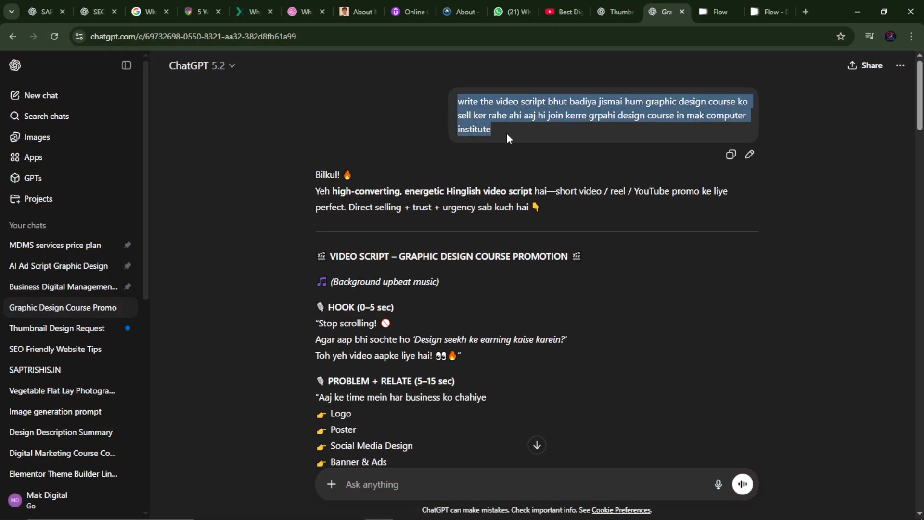
pyautogui.scroll(-2, 279, 186)
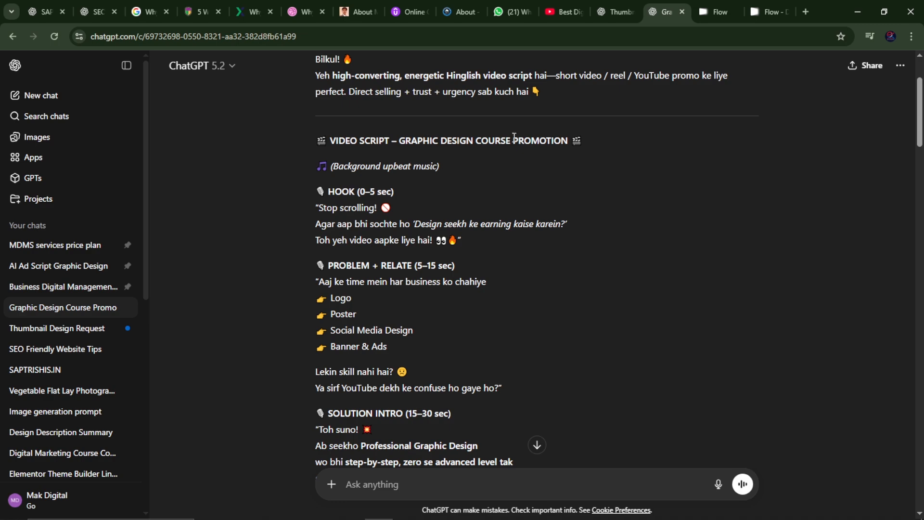
pyautogui.scroll(-2, 423, 206)
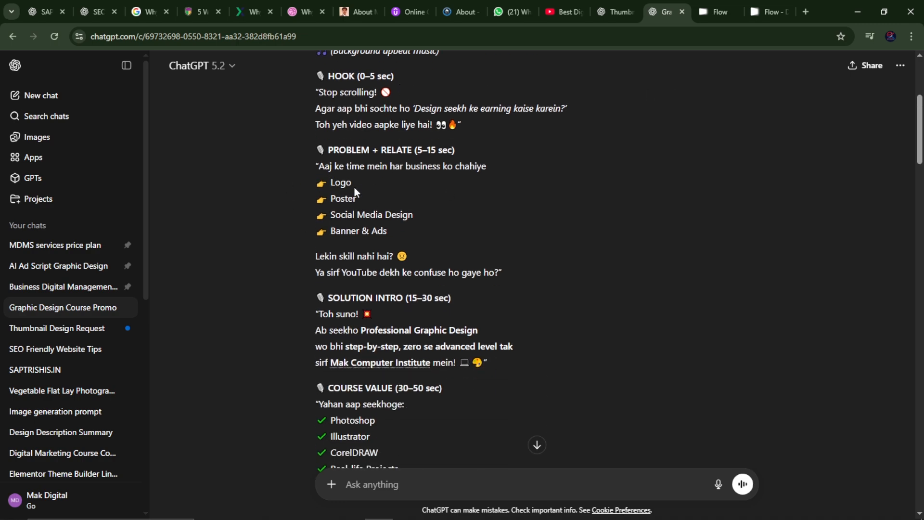
# Step: Examine the solution, course value, why us and call-to-action sections of the promotion script
pyautogui.scroll(-1, 354, 187)
pyautogui.scroll(-2, 370, 235)
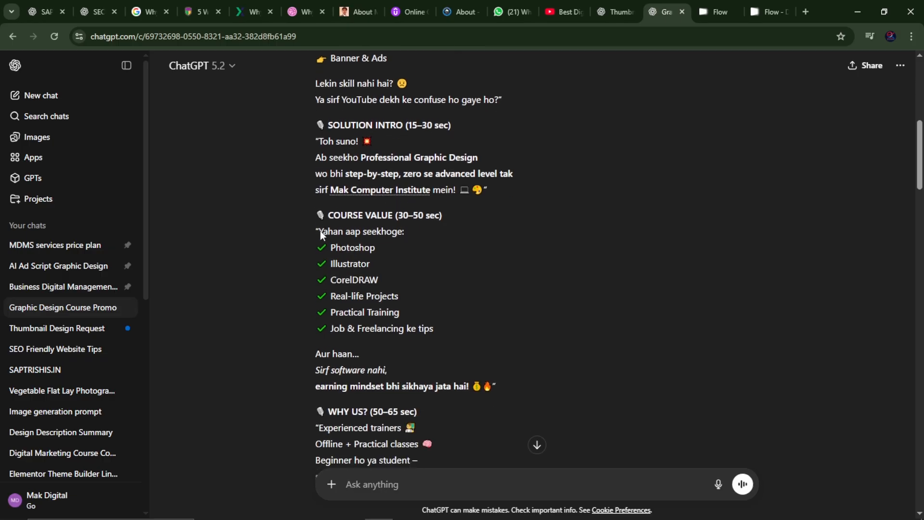
pyautogui.moveTo(305, 139); pyautogui.dragTo(547, 200)
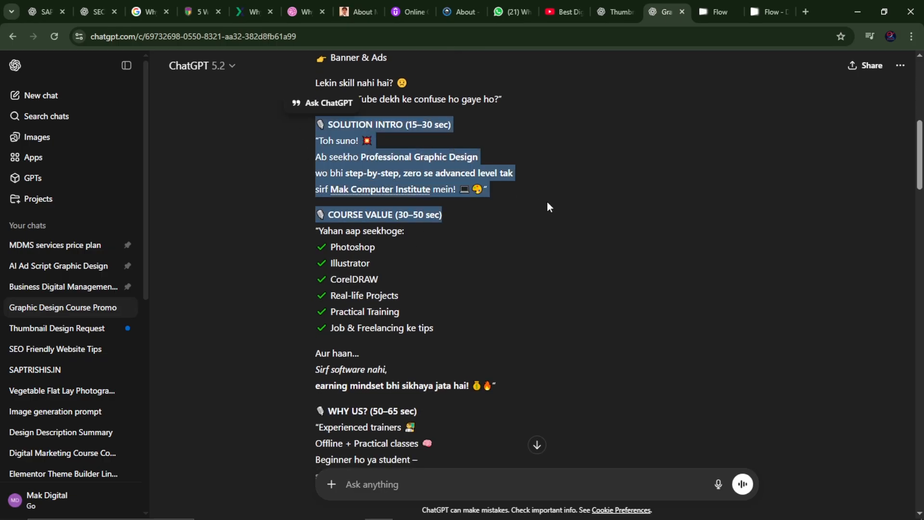
pyautogui.click(533, 201)
pyautogui.moveTo(277, 143); pyautogui.dragTo(539, 248)
pyautogui.click(305, 290)
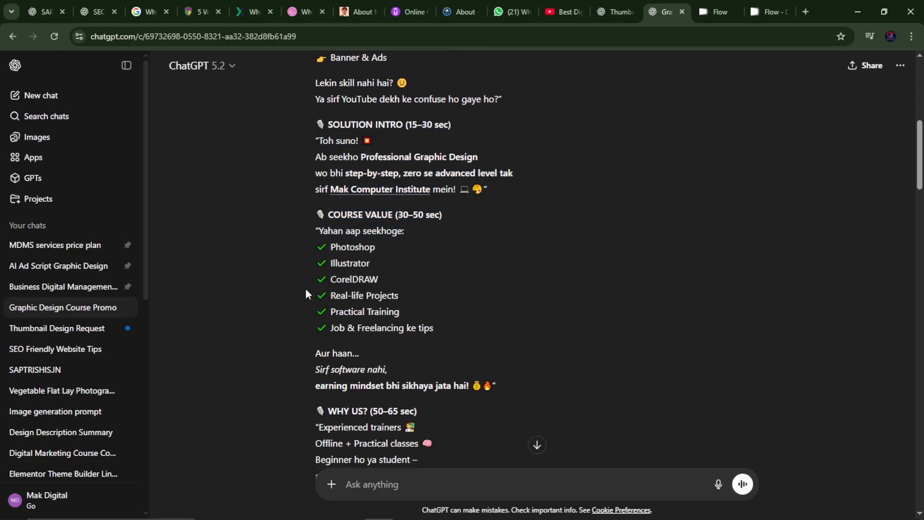
pyautogui.scroll(-2, 305, 289)
pyautogui.moveTo(287, 140); pyautogui.dragTo(471, 245)
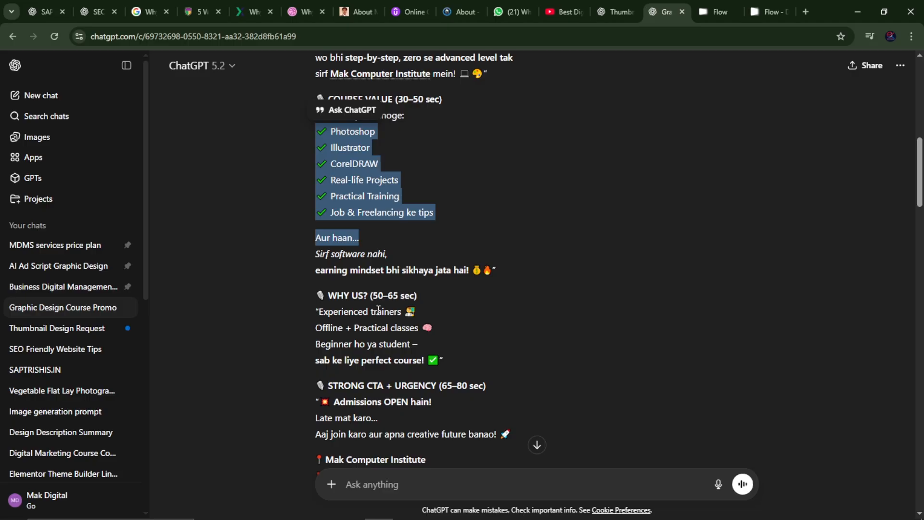
pyautogui.scroll(-1, 393, 308)
pyautogui.moveTo(293, 189); pyautogui.dragTo(568, 435)
pyautogui.scroll(-5, 577, 423)
pyautogui.scroll(-2, 585, 405)
pyautogui.click(522, 251)
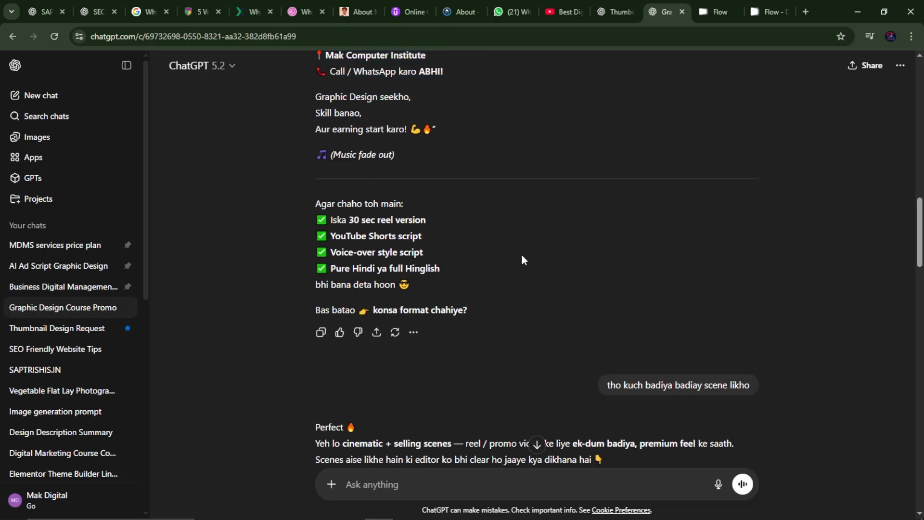
# Step: Review the follow-up request for better scenes and the opening scenes of the script written in reply
pyautogui.scroll(6, 622, 196)
pyautogui.scroll(-3, 400, 293)
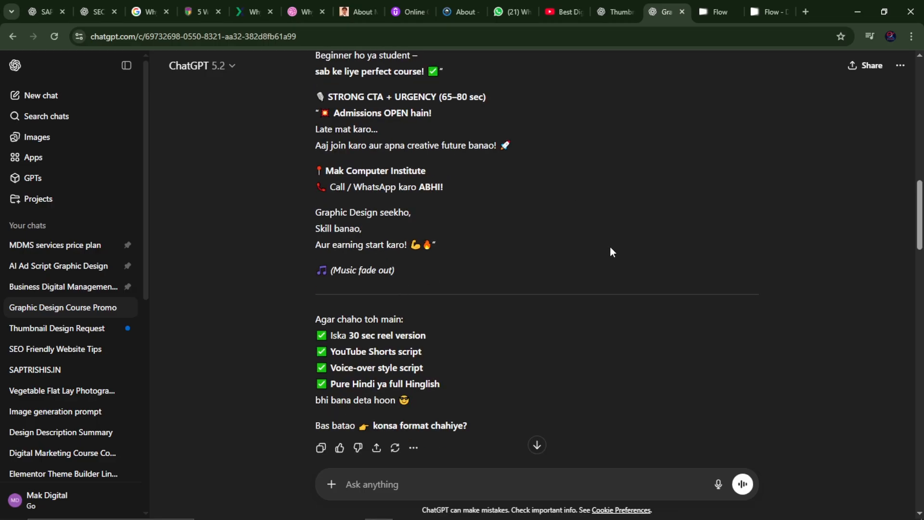
pyautogui.scroll(-5, 601, 253)
pyautogui.scroll(-2, 539, 269)
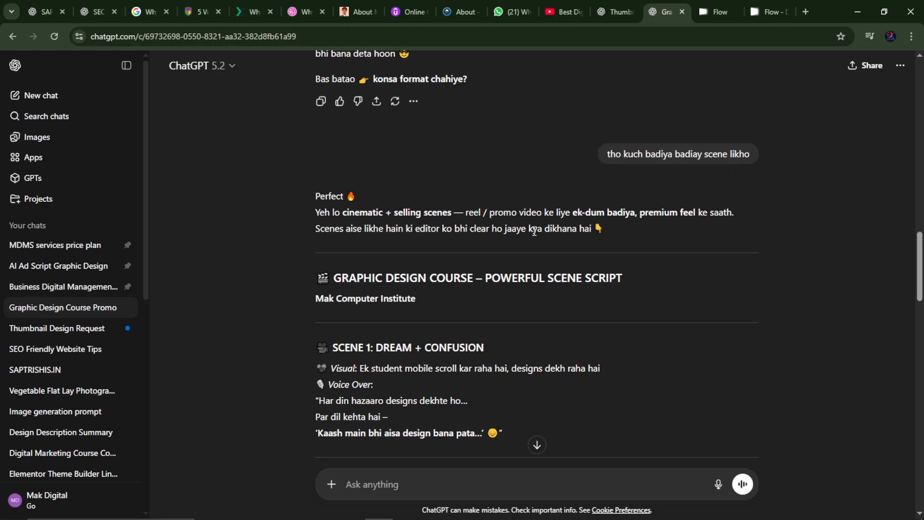
pyautogui.scroll(-2, 688, 183)
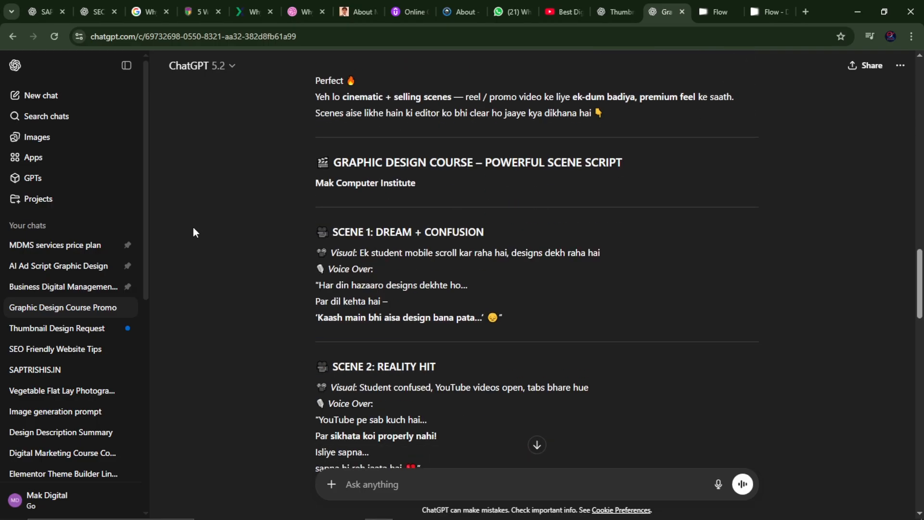
pyautogui.scroll(-6, 365, 239)
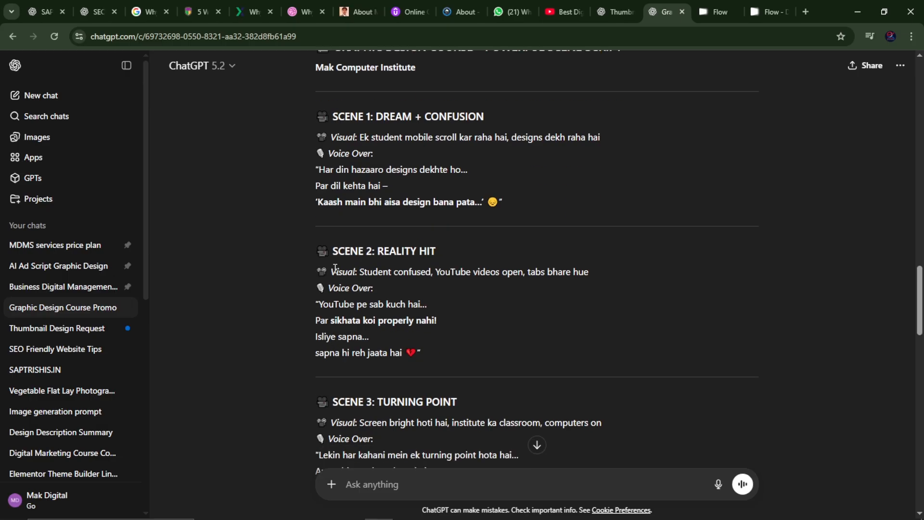
pyautogui.scroll(-2, 390, 279)
pyautogui.scroll(4, 387, 299)
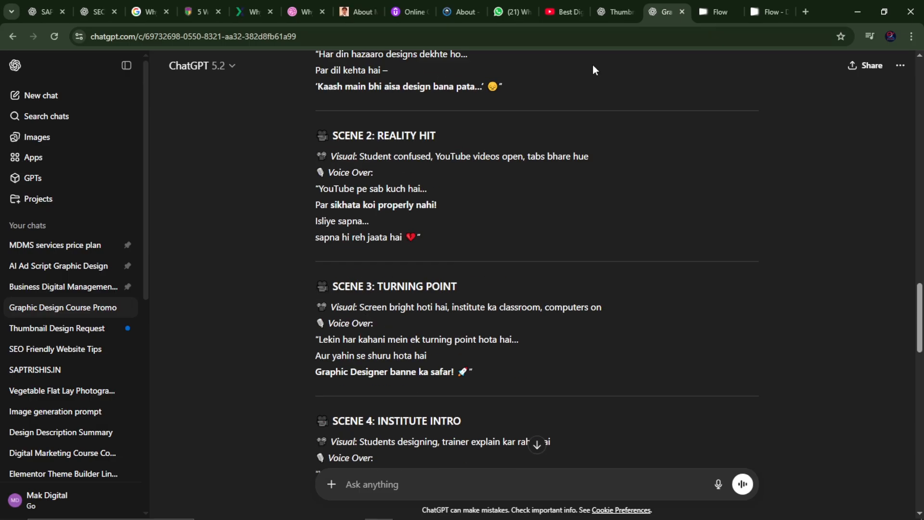
# Step: Switch to the Google Flow landing page to view it, and return to the ChatGPT scene script
pyautogui.click(717, 11)
pyautogui.click(472, 219)
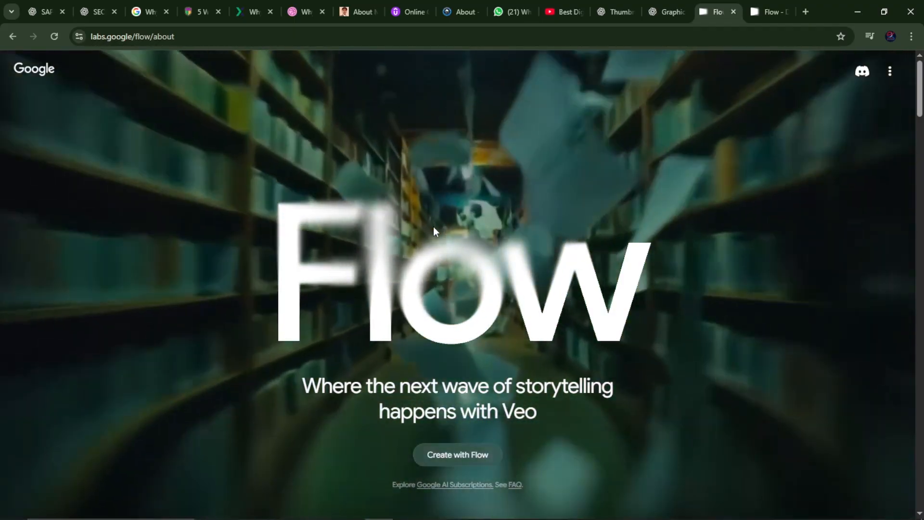
pyautogui.hotkey('ctrl', 'shift', 'Tab')
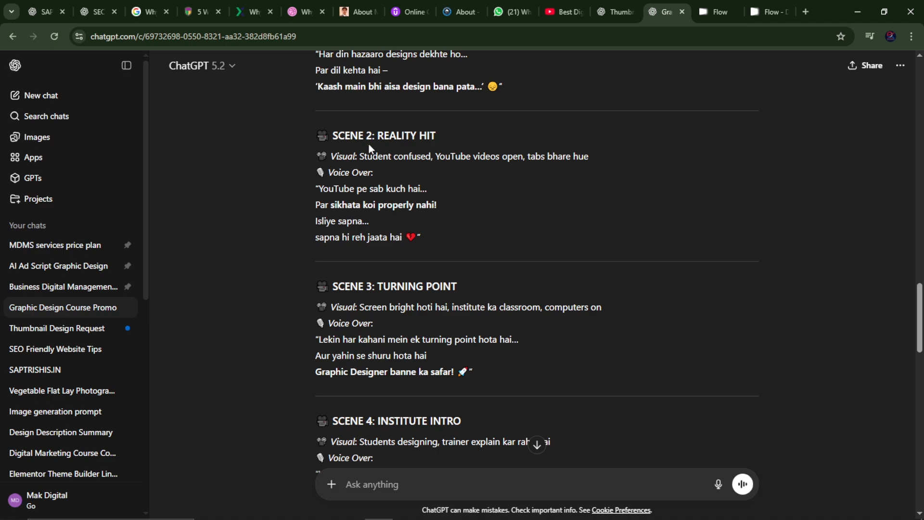
# Step: Examine the visual descriptions and voice-over lines of the scene script from Scene 1 through Scene 8
pyautogui.scroll(3, 562, 206)
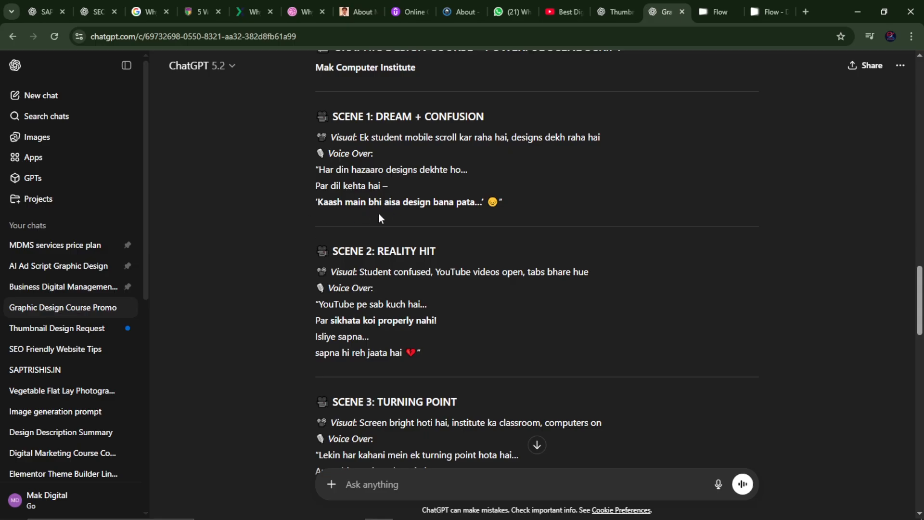
pyautogui.moveTo(512, 204); pyautogui.dragTo(313, 124)
pyautogui.scroll(-1, 265, 232)
pyautogui.click(267, 233)
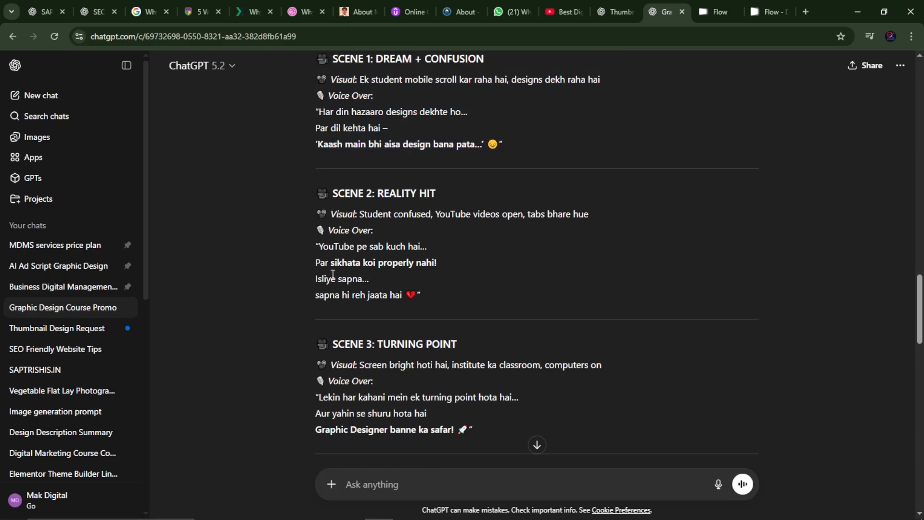
pyautogui.moveTo(288, 227); pyautogui.dragTo(464, 313)
pyautogui.scroll(-5, 496, 314)
pyautogui.click(464, 236)
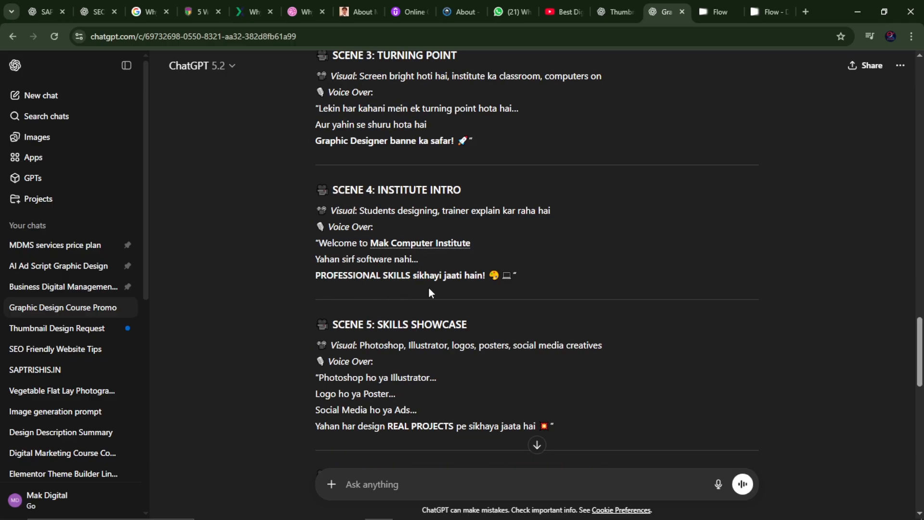
pyautogui.scroll(-4, 469, 280)
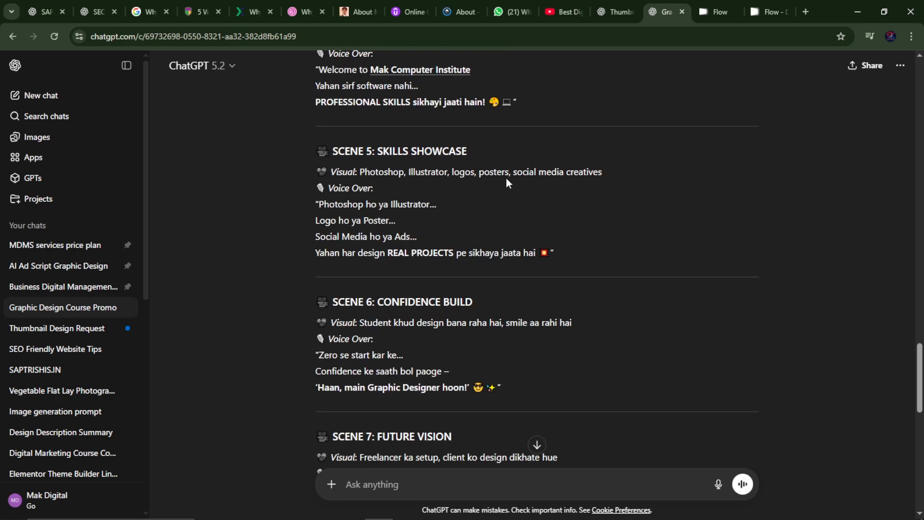
pyautogui.scroll(-5, 435, 270)
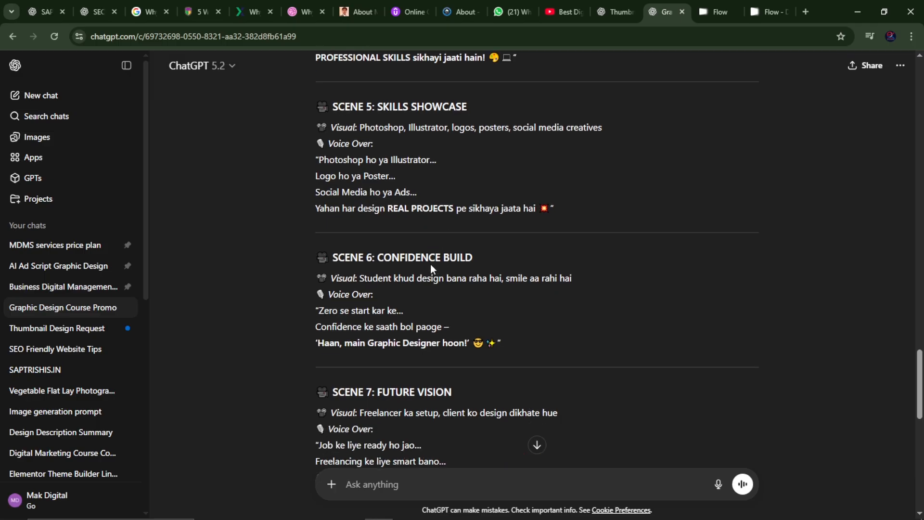
pyautogui.scroll(-3, 419, 198)
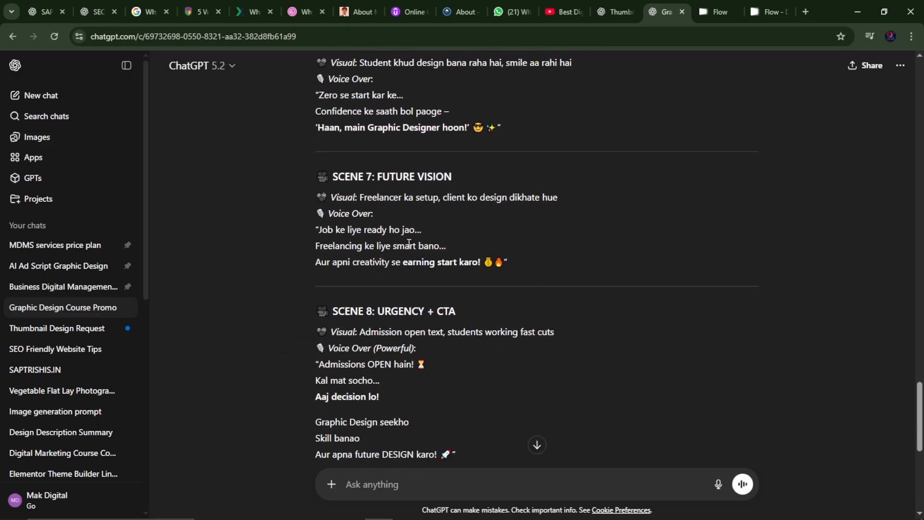
pyautogui.moveTo(289, 224); pyautogui.dragTo(458, 371)
pyautogui.click(418, 320)
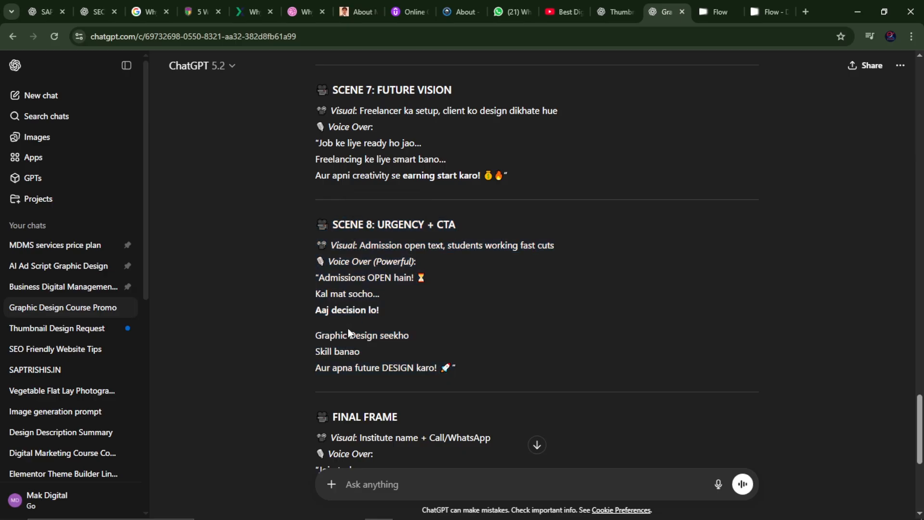
# Step: Compare the opening scenes of the script with the Google Flow landing page, and return to the later scenes in ChatGPT
pyautogui.scroll(15, 552, 317)
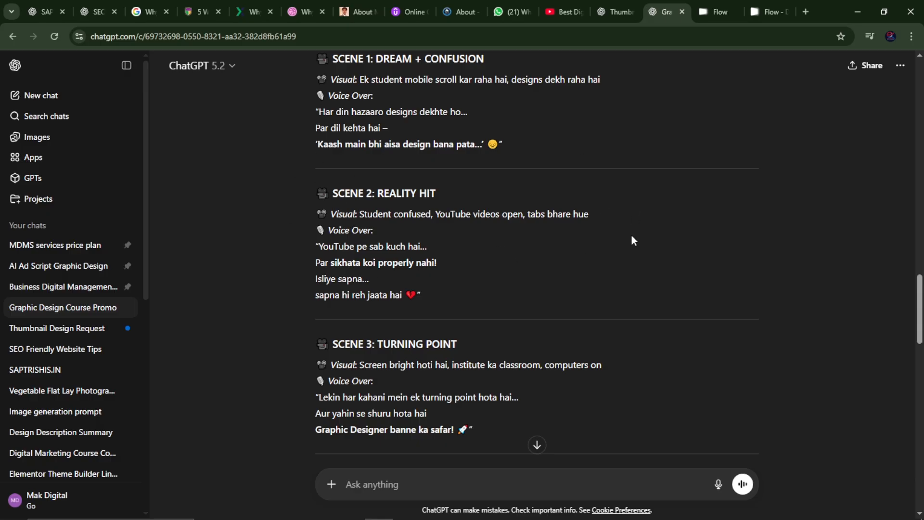
pyautogui.click(716, 12)
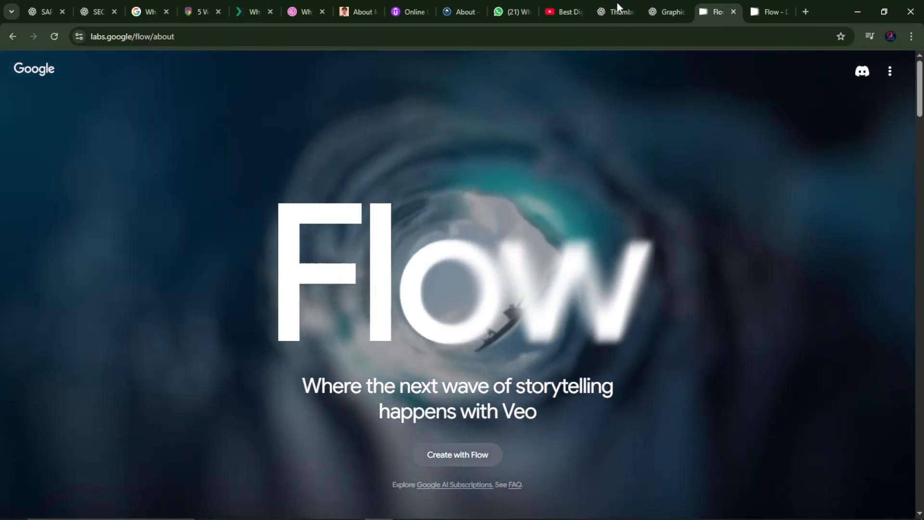
pyautogui.click(665, 11)
pyautogui.scroll(-12, 458, 339)
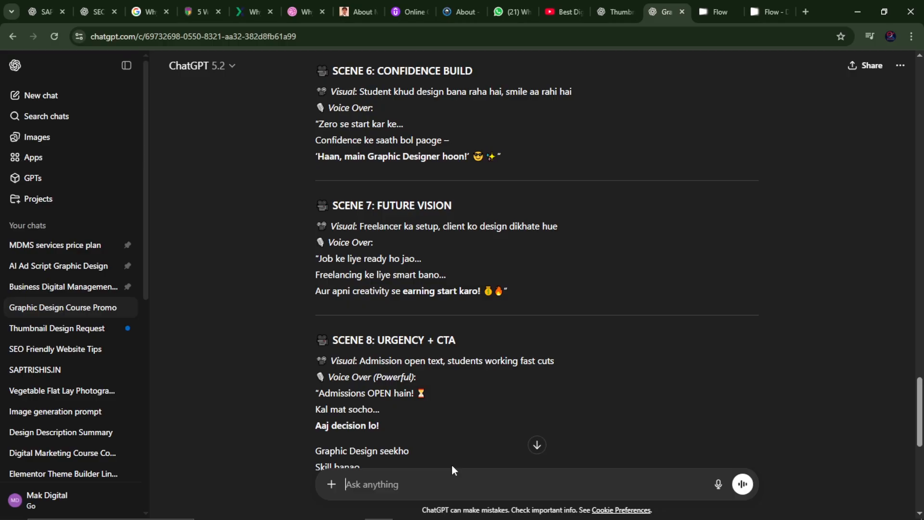
# Step: Ask ChatGPT to rewrite the scenes with the same Indian woman and same girl's voice throughout for Flow, with many graphic design visuals
pyautogui.write('mai chata hu ki saare scene mai ek indain women aaye tho ye sb bole or bhut jada graphic design ke visual')
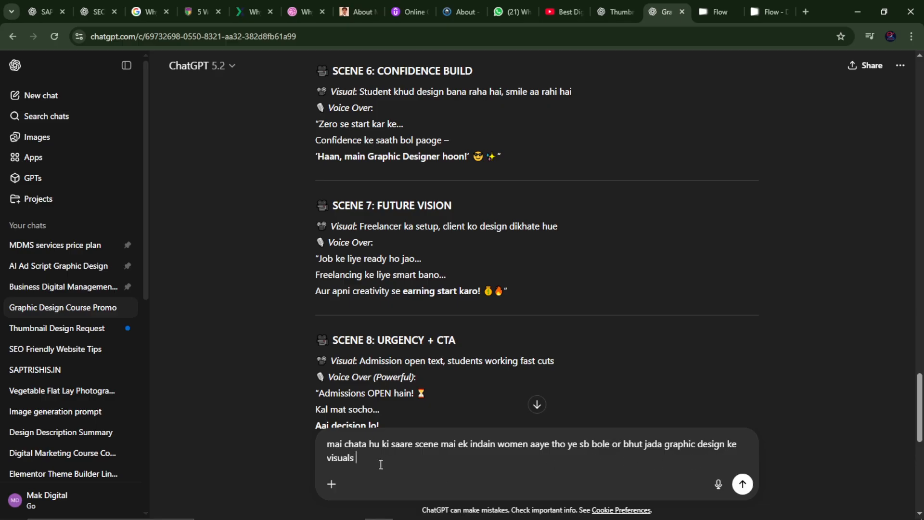
pyautogui.write('s')
pyautogui.write('voice bhi girl ki honi chiiye or add kerna ki saare scene mai jb ami flow se bn vau tho saare scene mai girl same rehni chiye and voice girl  ki wo bhi same')
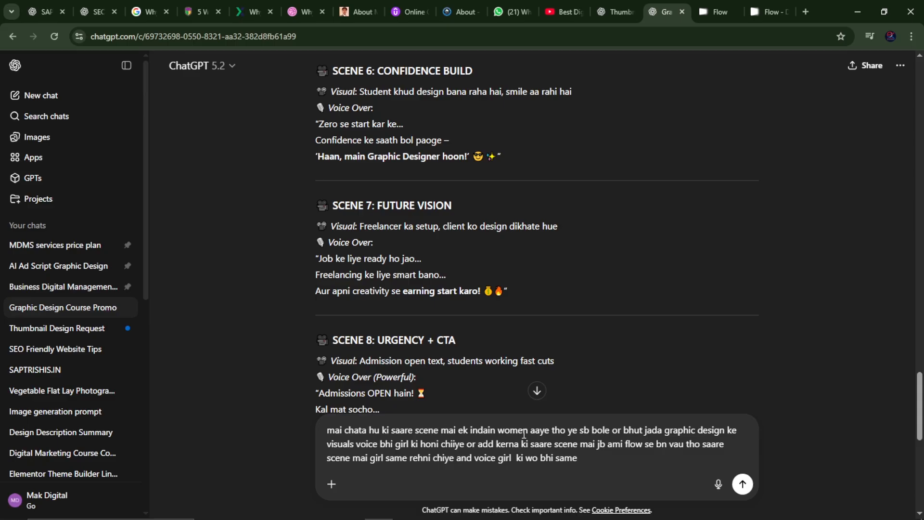
pyautogui.scroll(-3, 385, 313)
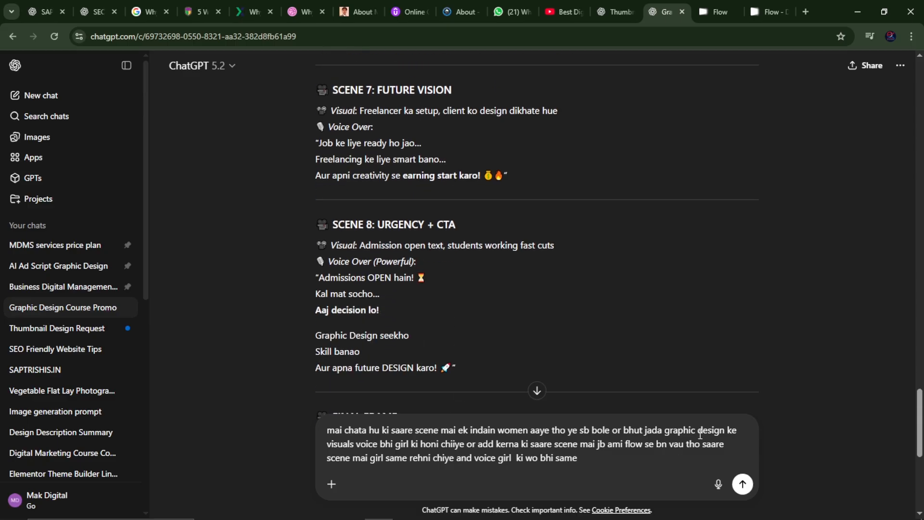
pyautogui.scroll(-3, 430, 345)
pyautogui.scroll(-3, 431, 343)
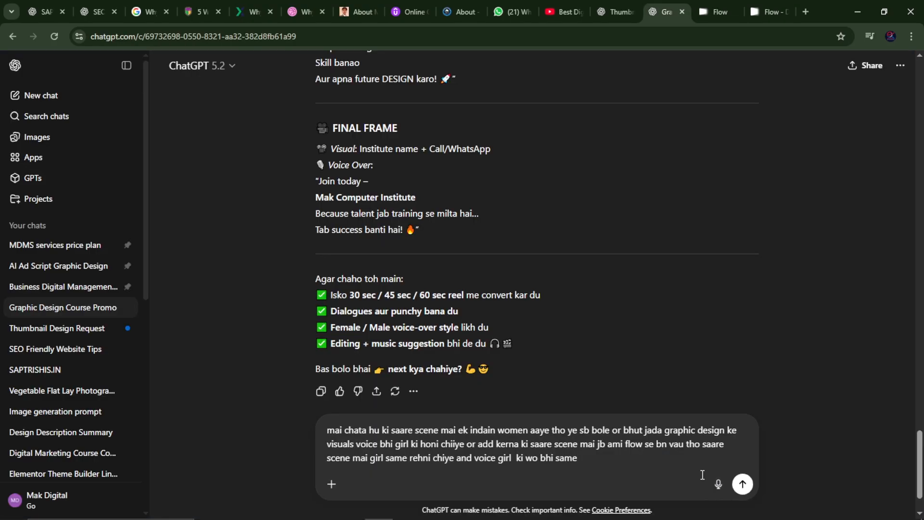
pyautogui.write('rewrite this scnee and this')
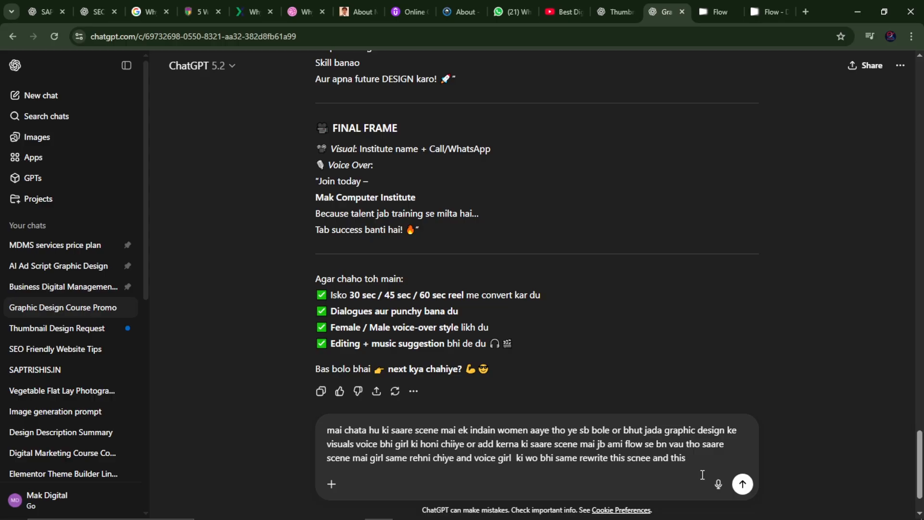
pyautogui.press('Return')
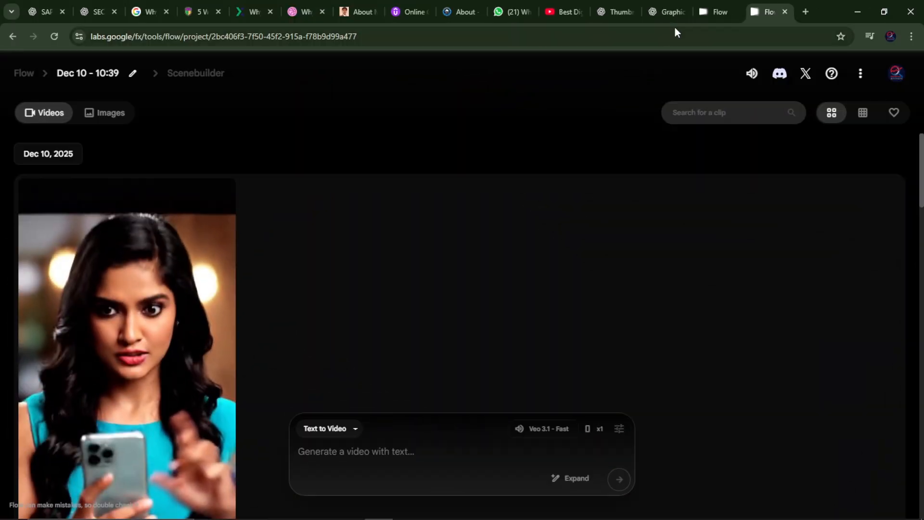
# Step: Examine the rewritten cinematic script in ChatGPT, from the creative note and the Scene 1 girl voice lines through the following scenes
pyautogui.click(727, 12)
pyautogui.click(668, 13)
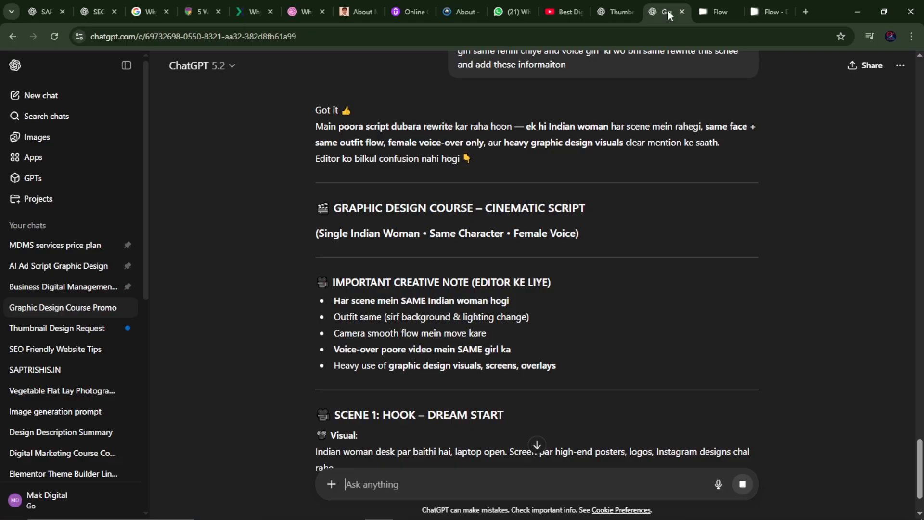
pyautogui.scroll(-5, 523, 279)
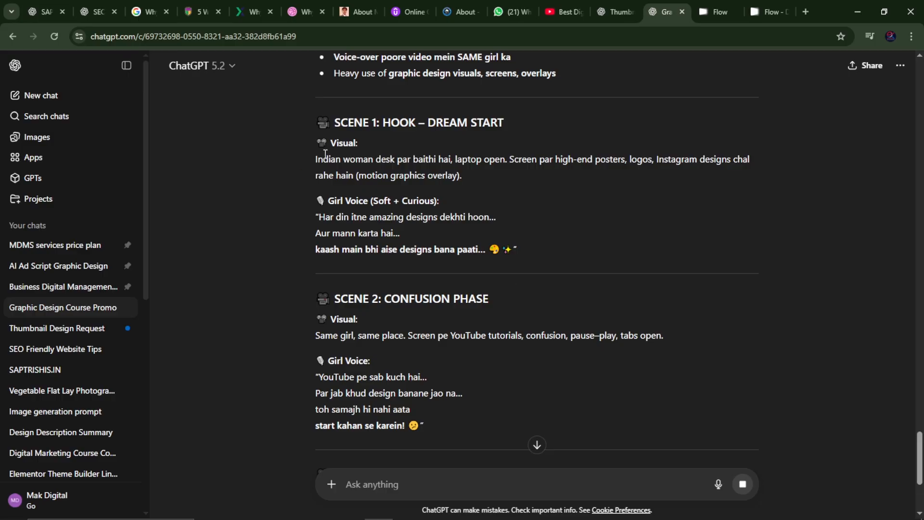
pyautogui.moveTo(431, 197); pyautogui.dragTo(515, 250)
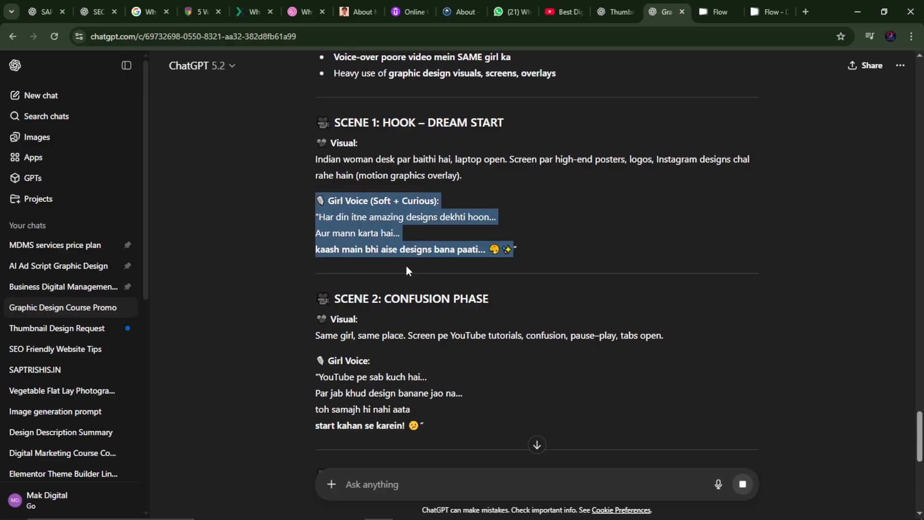
pyautogui.click(268, 254)
pyautogui.scroll(-10, 269, 254)
pyautogui.scroll(-5, 268, 254)
pyautogui.scroll(20, 269, 255)
pyautogui.scroll(2, 270, 256)
pyautogui.scroll(-2, 270, 256)
pyautogui.click(284, 225)
# Step: Copy the Scene 1 visual and girl voice text from the rewritten script
pyautogui.moveTo(307, 180); pyautogui.dragTo(517, 310)
pyautogui.rightClick(389, 275)
pyautogui.click(400, 285)
# Step: Search Google for "flow", open the Google Labs Flow page and enter its creation workspace
pyautogui.click(714, 11)
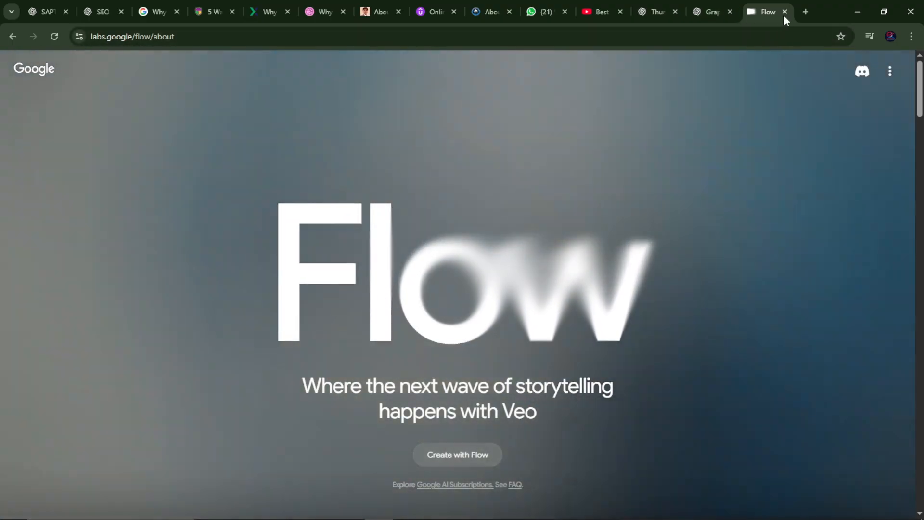
pyautogui.click(784, 12)
pyautogui.click(788, 15)
pyautogui.write('flow')
pyautogui.press('Return')
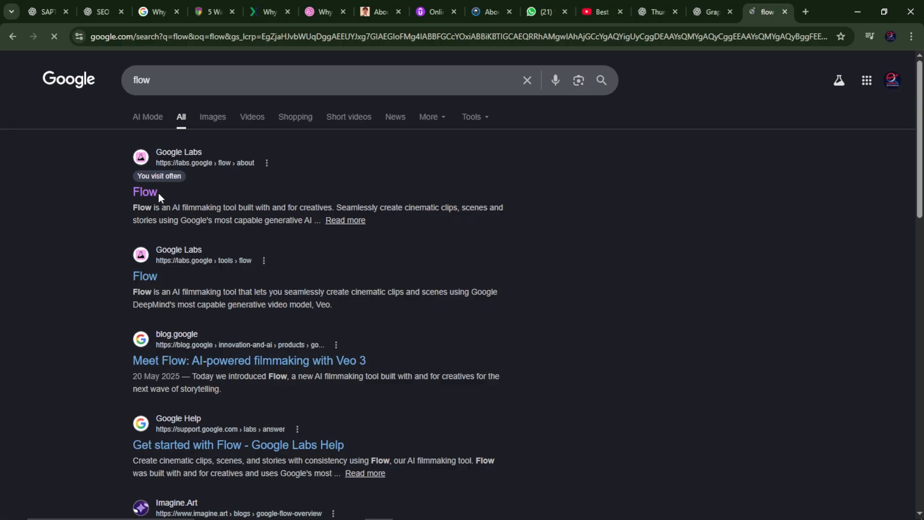
pyautogui.click(144, 192)
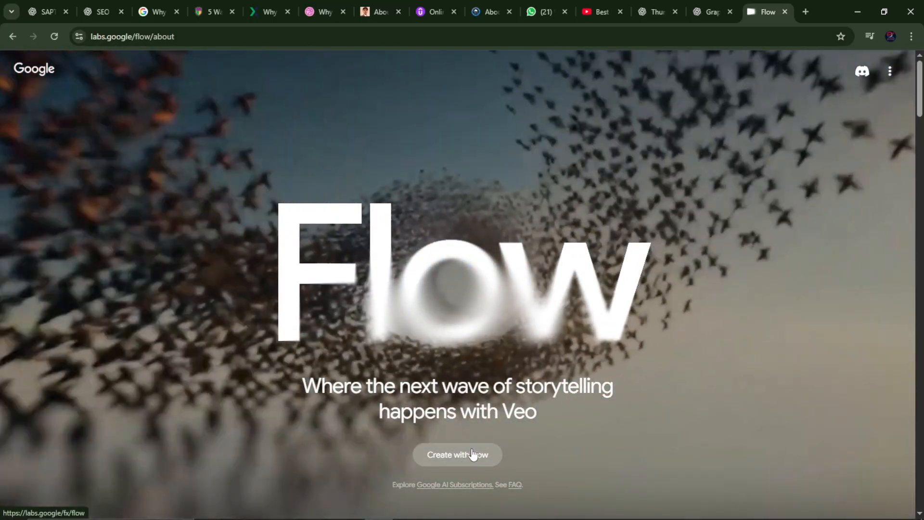
pyautogui.click(469, 456)
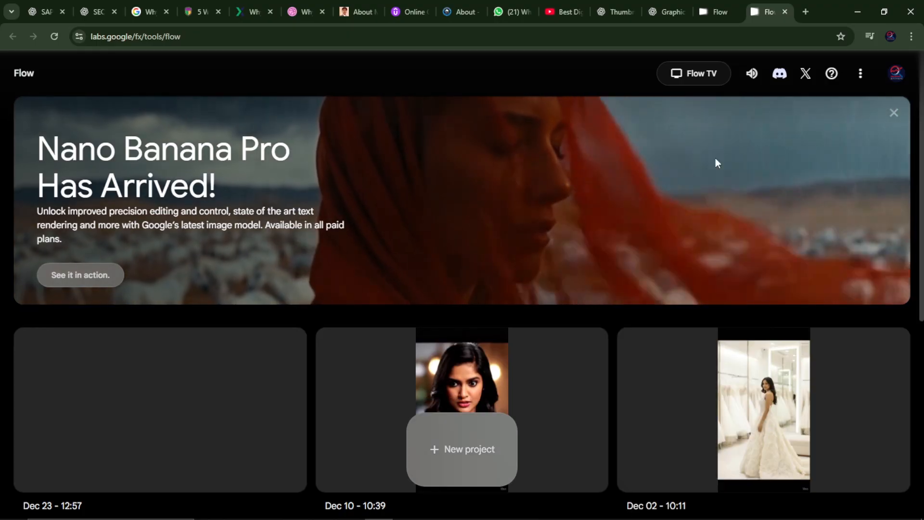
# Step: Check the remaining AI credits in the Flow account details
pyautogui.click(896, 75)
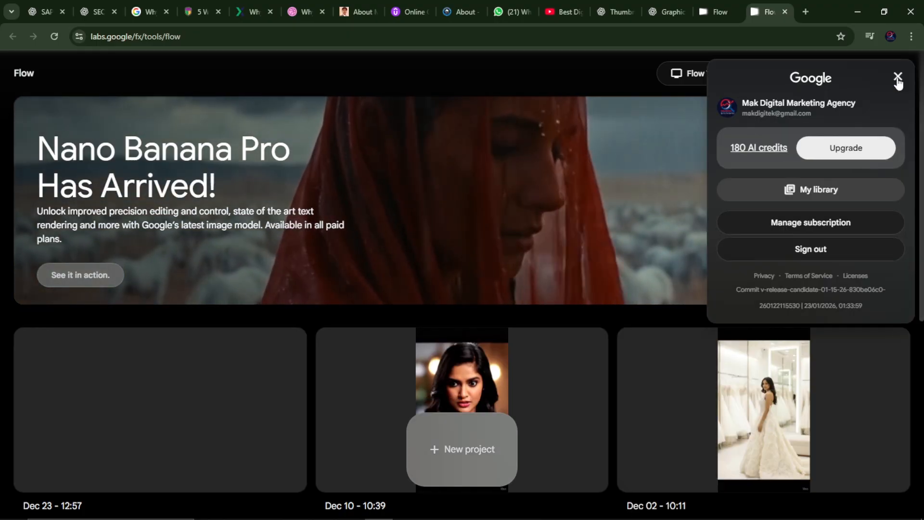
pyautogui.click(896, 76)
pyautogui.click(895, 74)
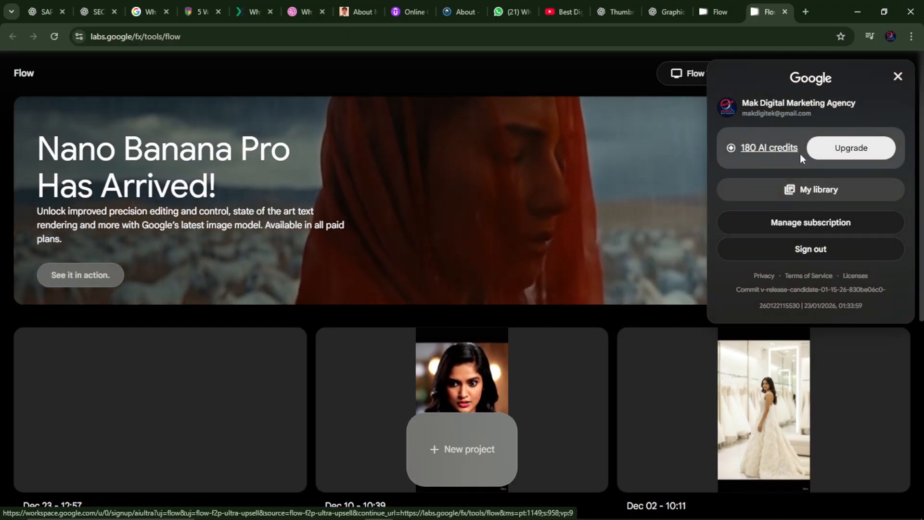
pyautogui.click(897, 77)
pyautogui.click(897, 80)
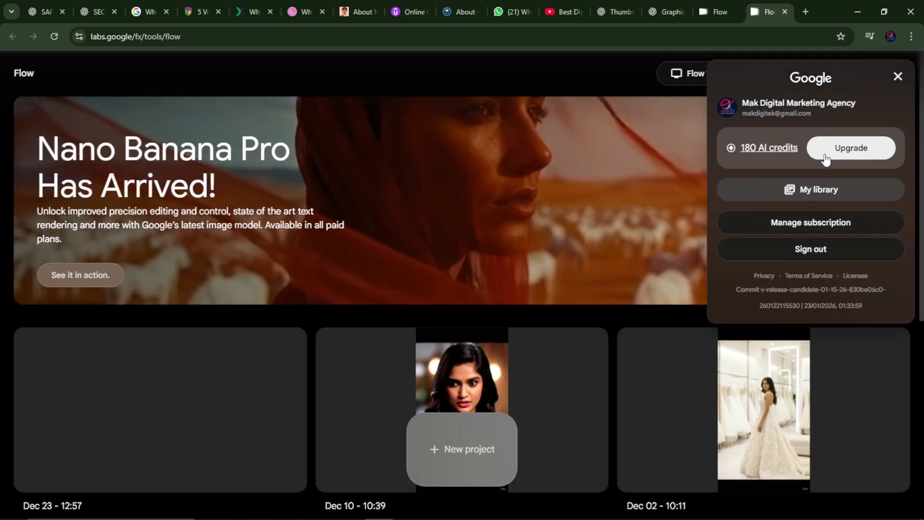
# Step: Read the Google AI Ultra for Business upgrade information, and return to the Flow projects page with the account details closed
pyautogui.click(835, 149)
pyautogui.scroll(20, 298, 303)
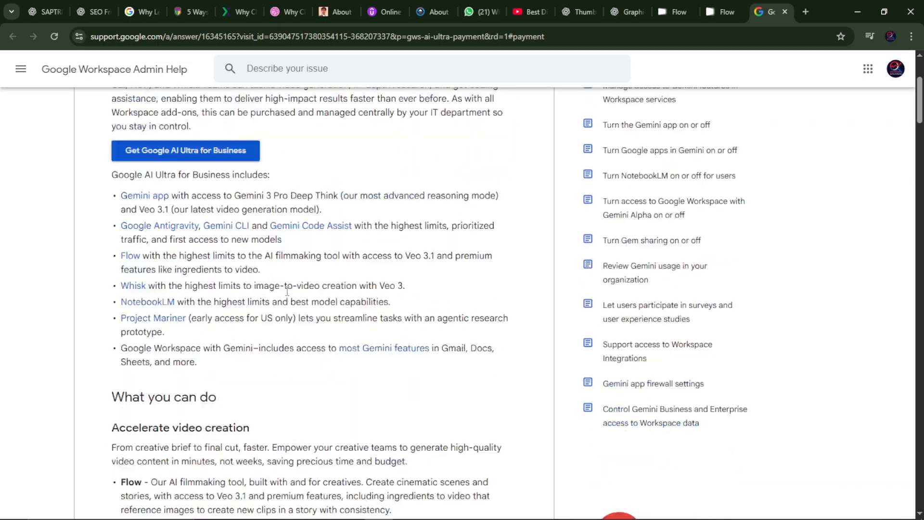
pyautogui.scroll(-12, 289, 294)
pyautogui.scroll(-15, 290, 288)
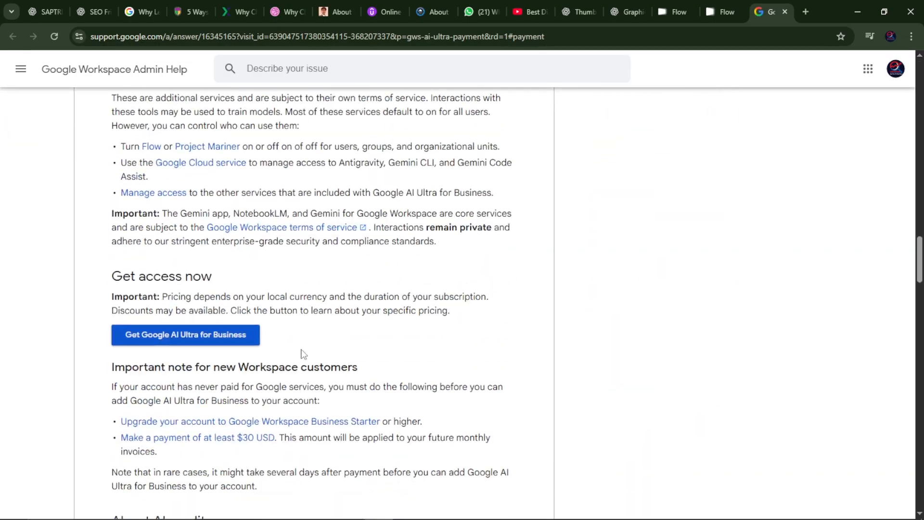
pyautogui.click(729, 1)
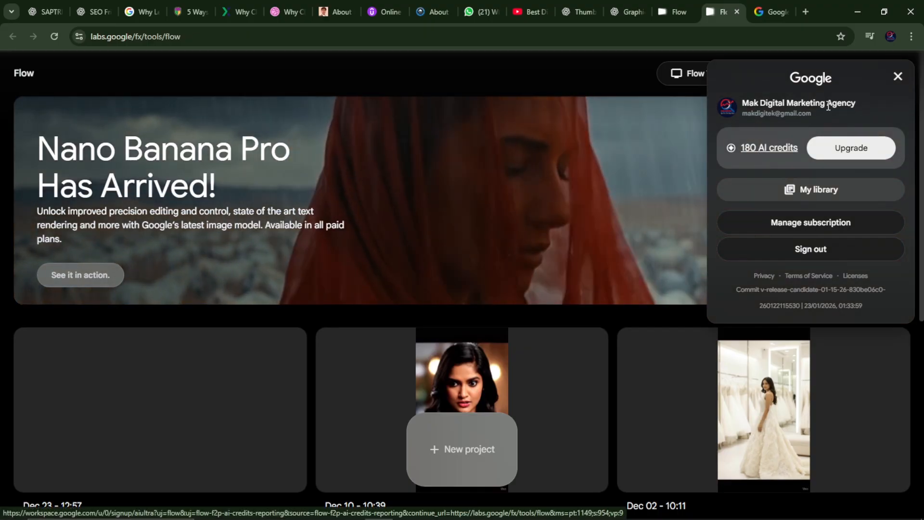
pyautogui.click(897, 76)
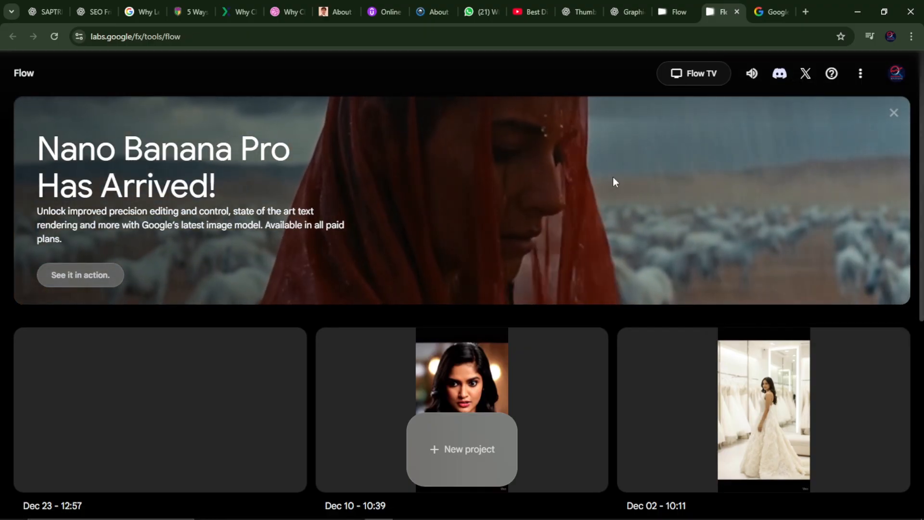
# Step: Copy the complete "SCENE 1: HOOK – DREAM START" section, heading included, from the ChatGPT script
pyautogui.click(623, 11)
pyautogui.moveTo(312, 181); pyautogui.dragTo(559, 311)
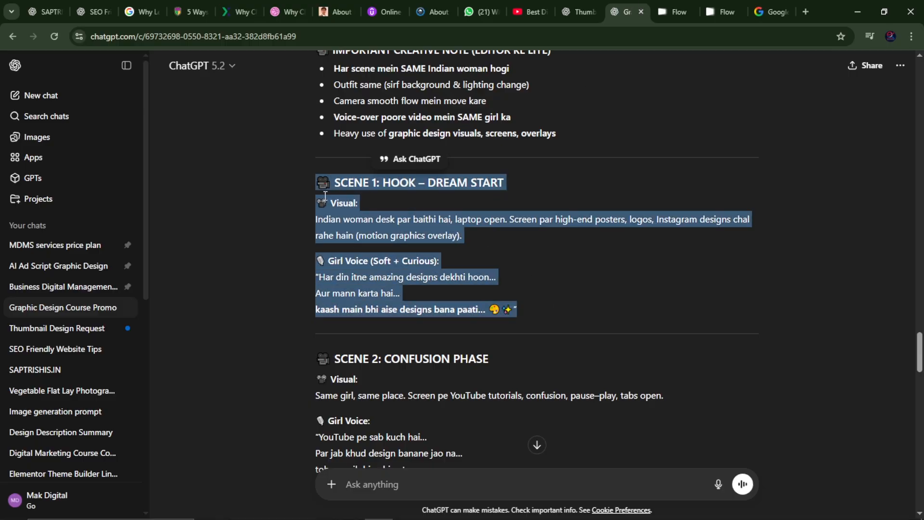
pyautogui.moveTo(282, 174); pyautogui.dragTo(514, 304)
pyautogui.rightClick(424, 284)
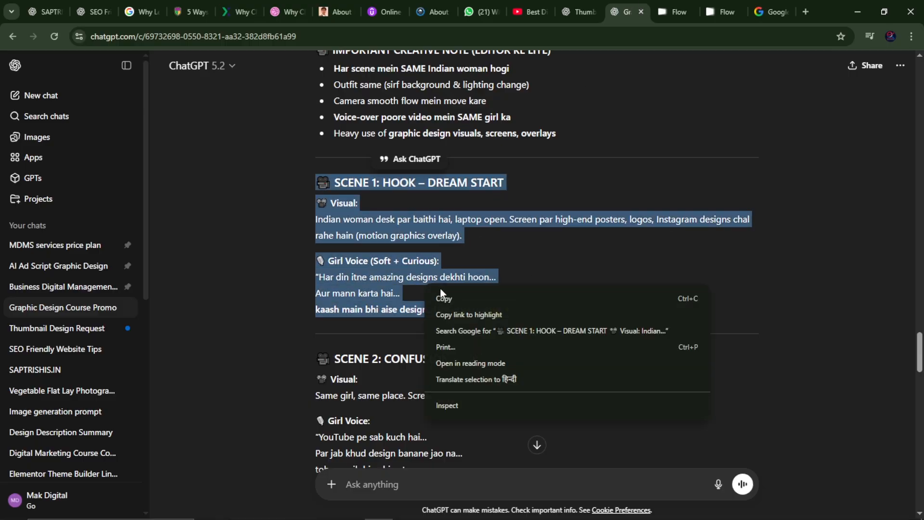
pyautogui.click(442, 297)
# Step: Create a new project in Google Flow and choose Text to Video as the generation mode
pyautogui.click(705, 14)
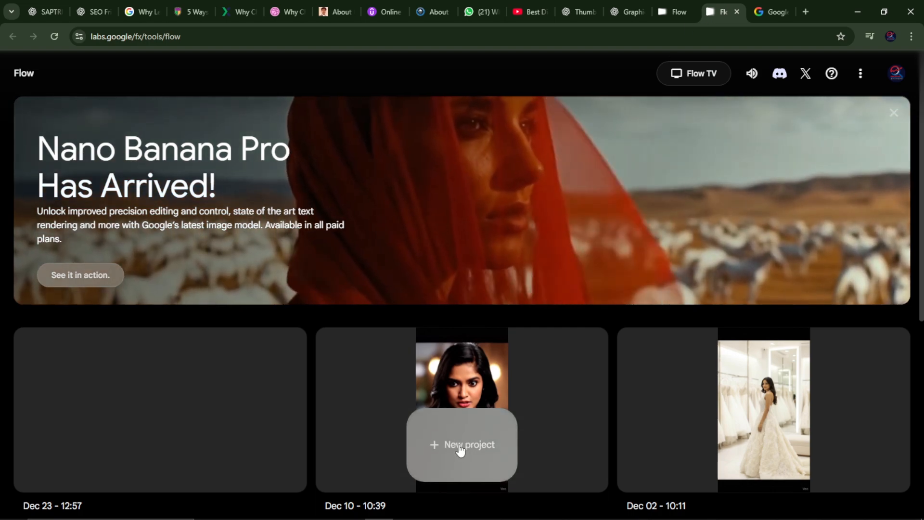
pyautogui.click(467, 445)
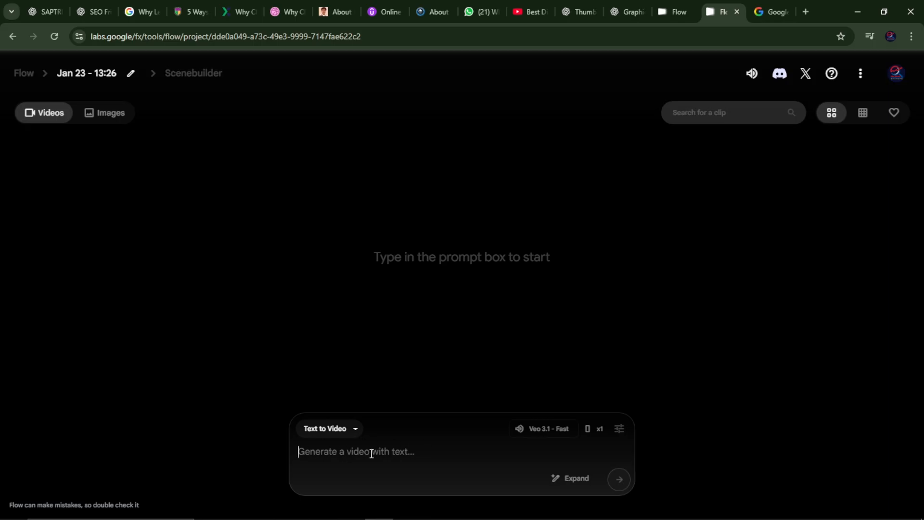
pyautogui.click(343, 436)
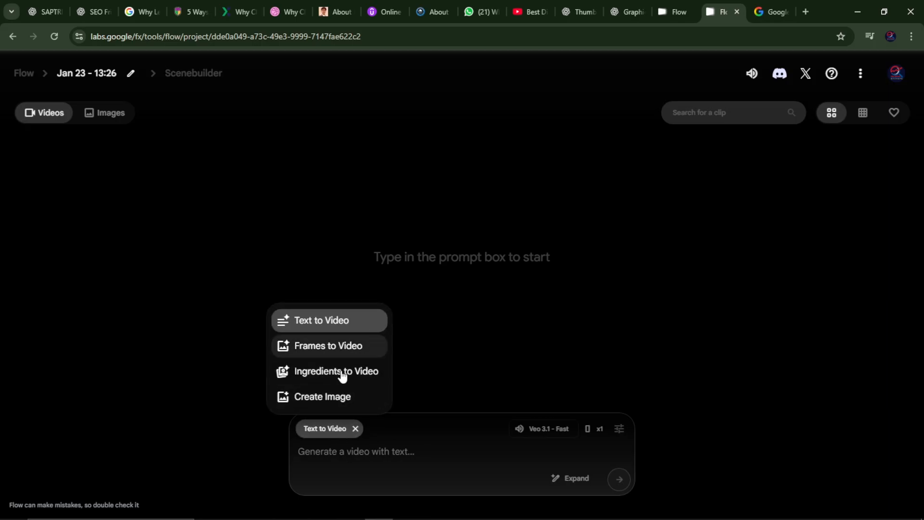
pyautogui.click(326, 317)
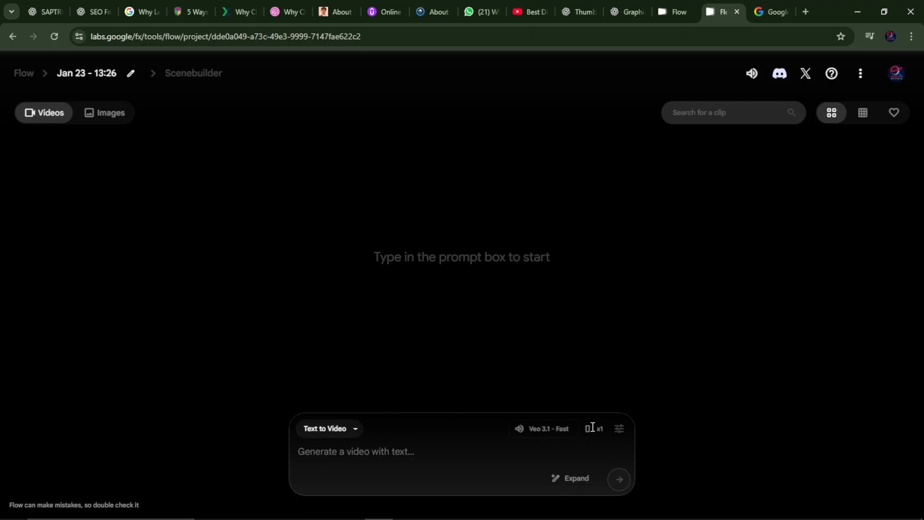
# Step: Set the video's aspect ratio to Portrait (9:16) and look through the choices for outputs per prompt
pyautogui.click(622, 432)
pyautogui.click(622, 431)
pyautogui.click(622, 432)
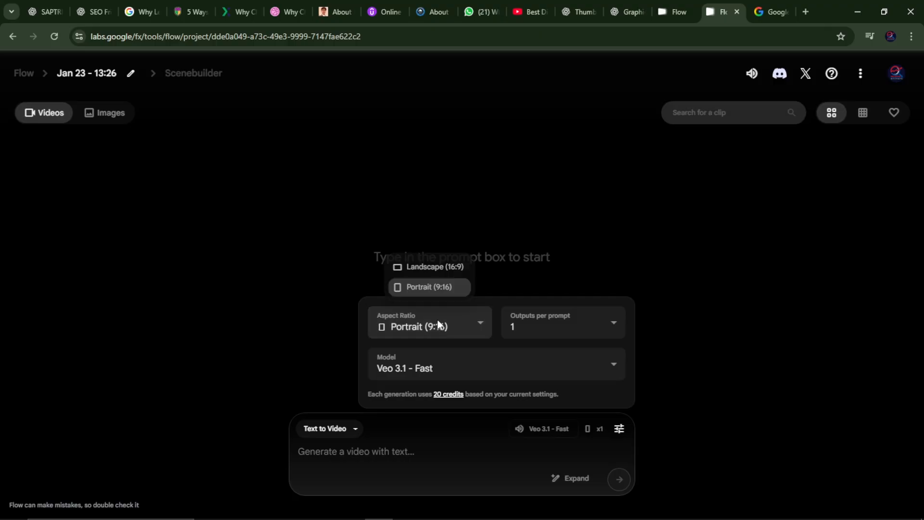
pyautogui.click(425, 284)
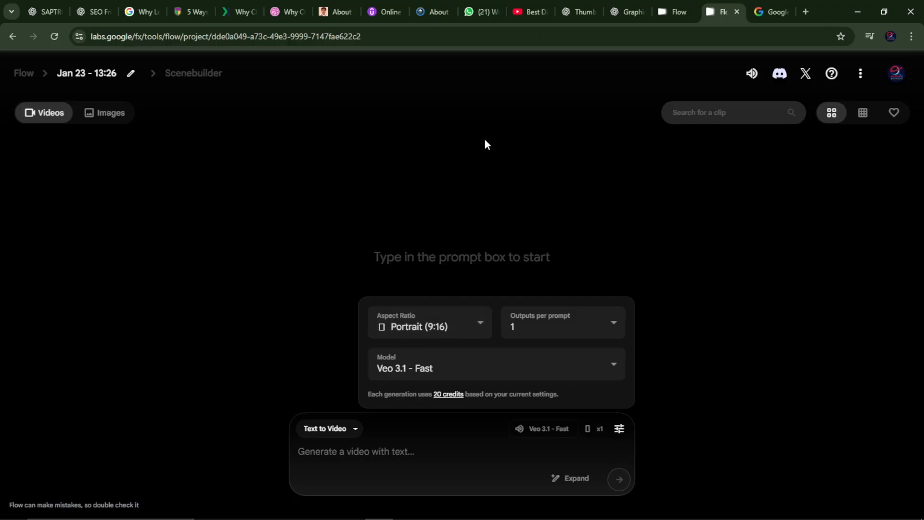
pyautogui.click(546, 328)
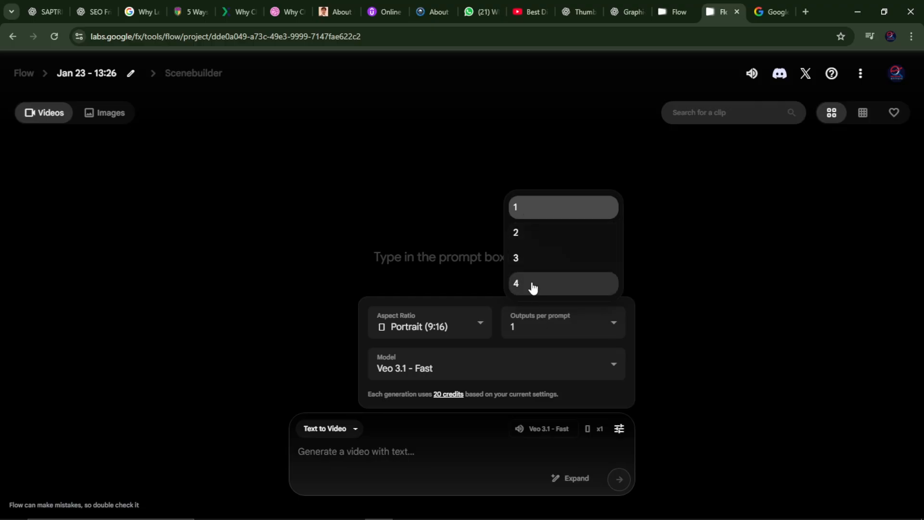
pyautogui.click(505, 179)
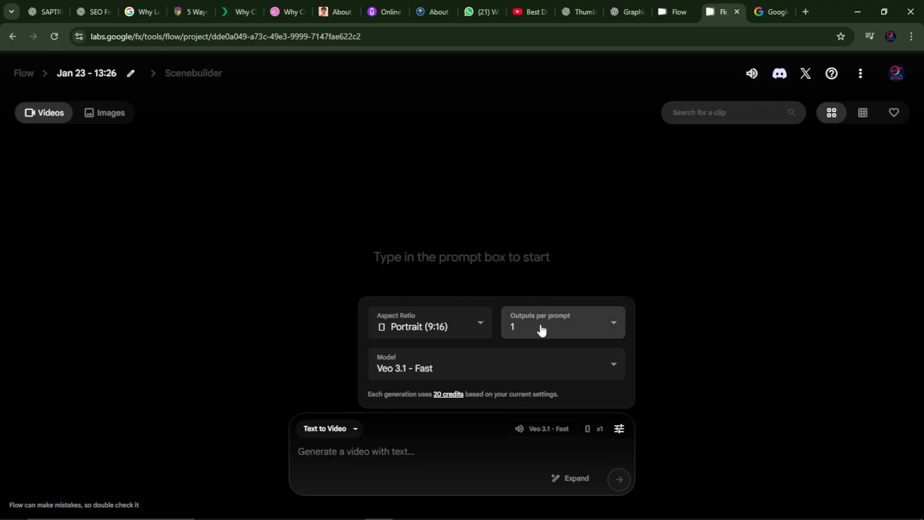
# Step: Check the account's AI credits against the credit cost per generation shown in the video settings
pyautogui.click(897, 73)
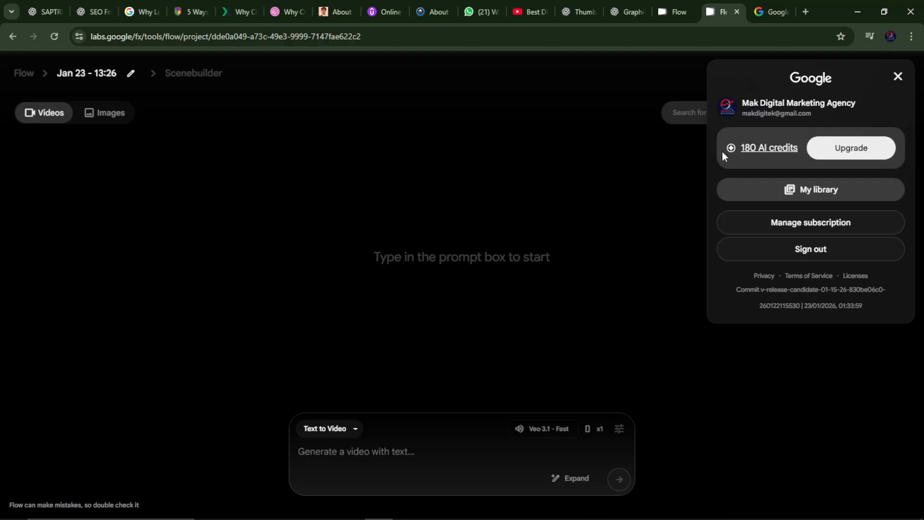
pyautogui.click(617, 435)
pyautogui.click(618, 431)
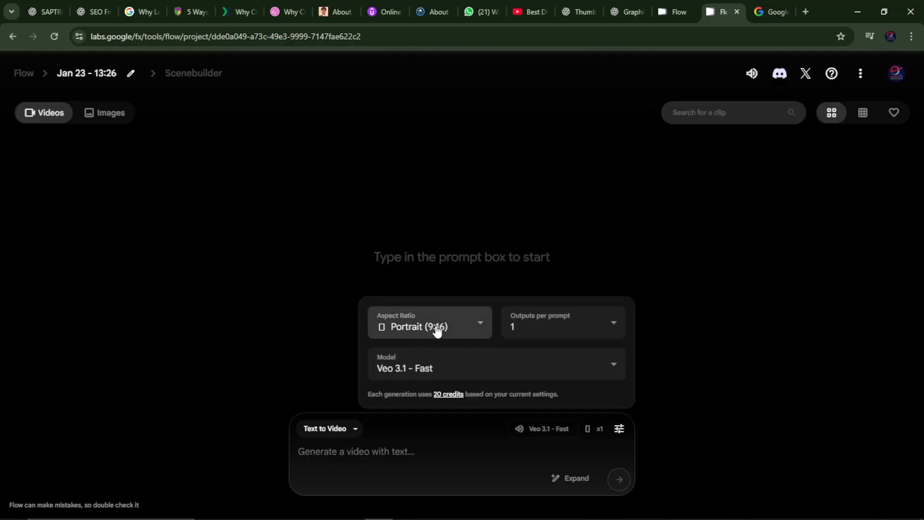
# Step: Keep the video generation at 1 output per prompt with the Veo 3.1 - Fast model
pyautogui.click(530, 327)
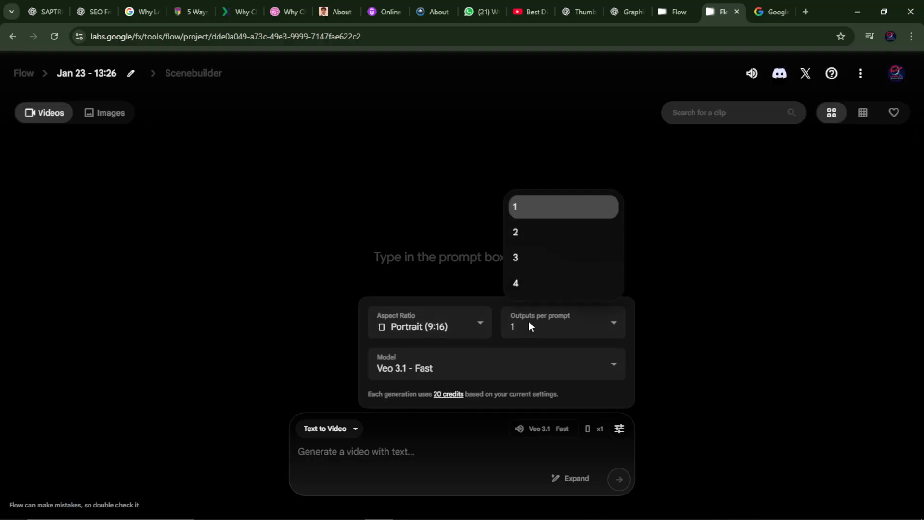
pyautogui.click(534, 211)
pyautogui.click(452, 365)
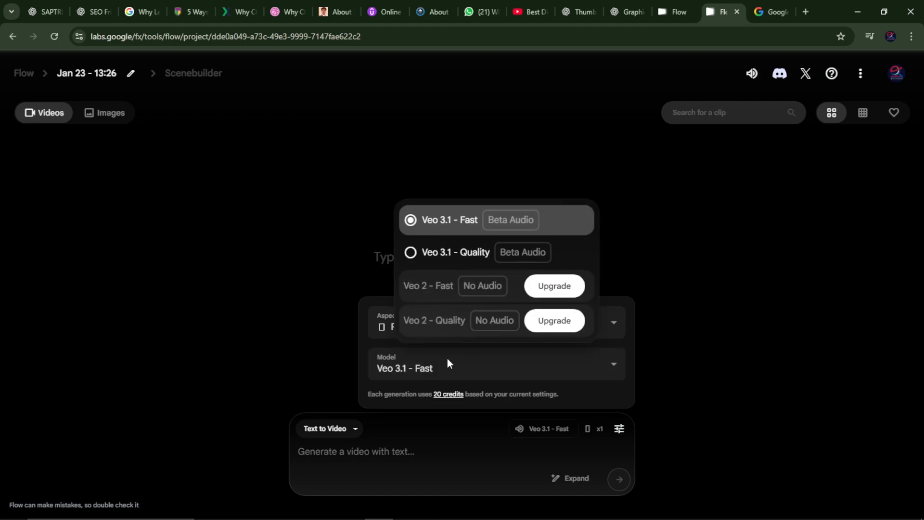
pyautogui.click(445, 222)
# Step: Try the Veo 3.1 - Quality model to compare its credit cost, and return to Veo 3.1 - Fast
pyautogui.click(395, 359)
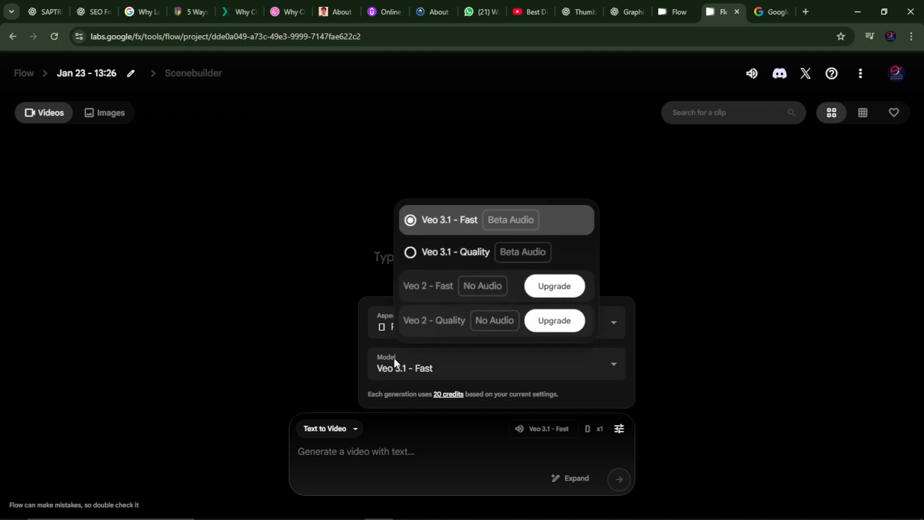
pyautogui.click(445, 248)
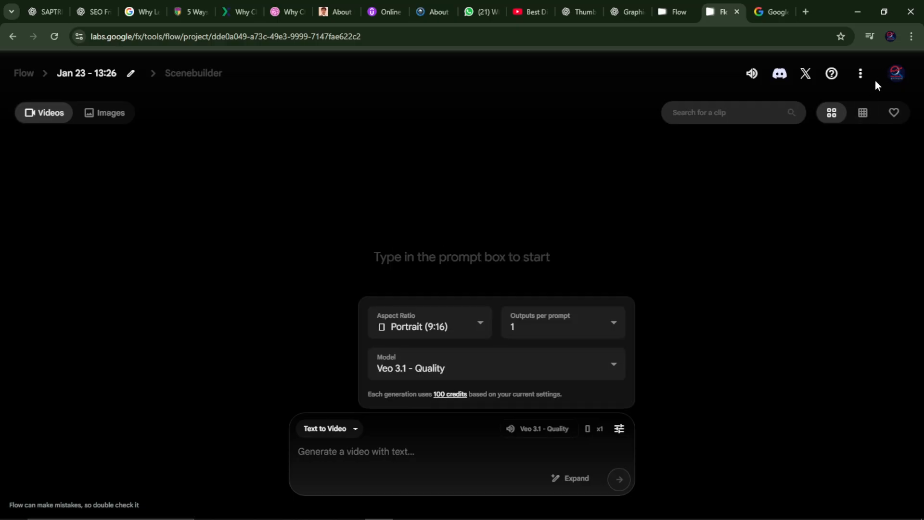
pyautogui.click(576, 364)
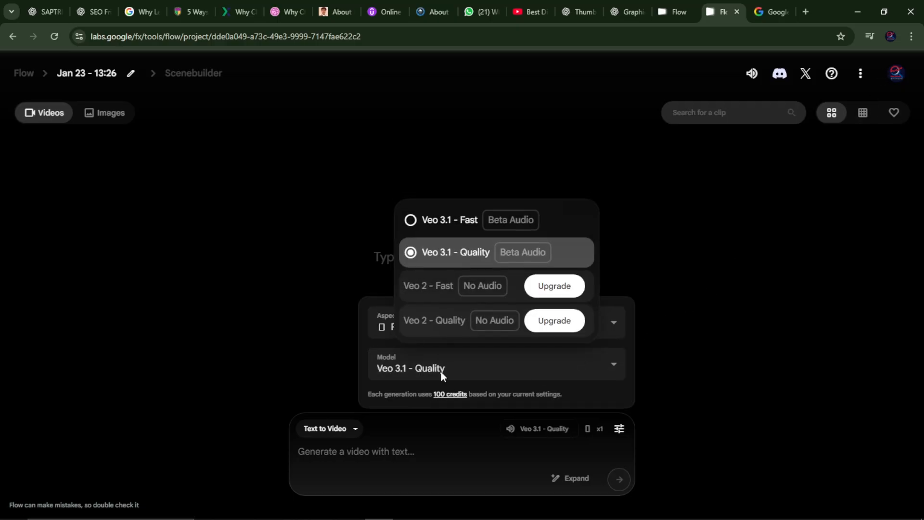
pyautogui.click(453, 221)
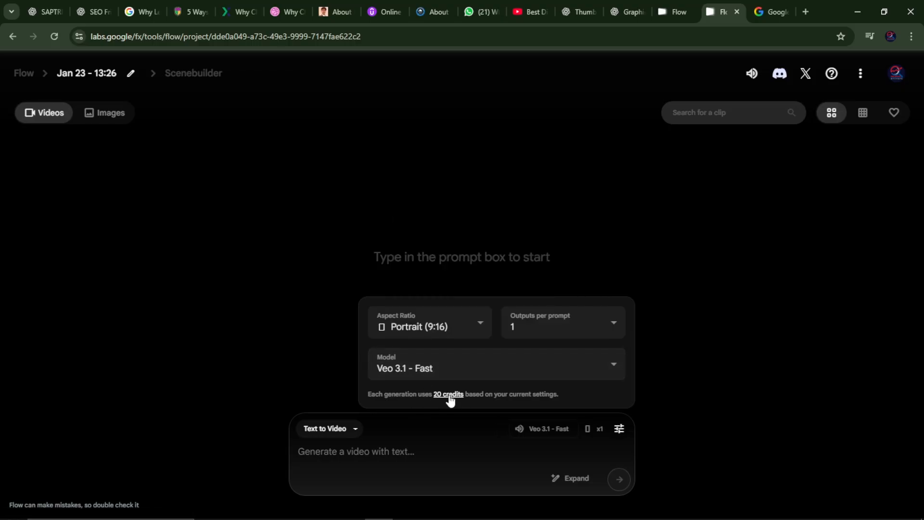
# Step: Paste the copied "SCENE 1: HOOK – DREAM START" section as the video prompt and generate the clip
pyautogui.click(417, 460)
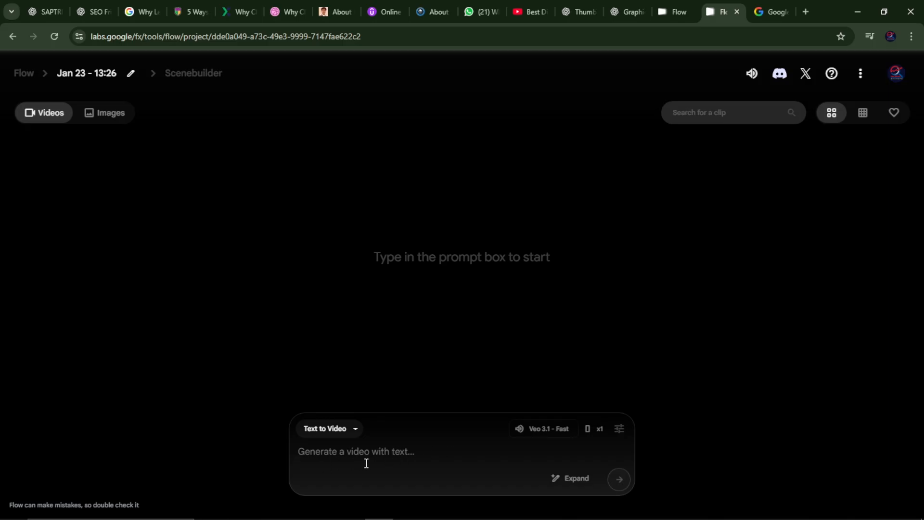
pyautogui.hotkey('ctrl', 'v')
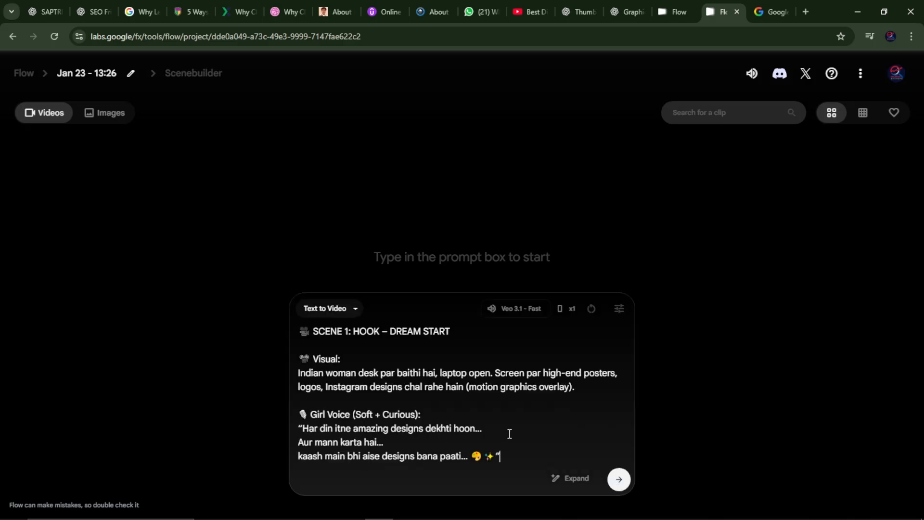
pyautogui.click(619, 480)
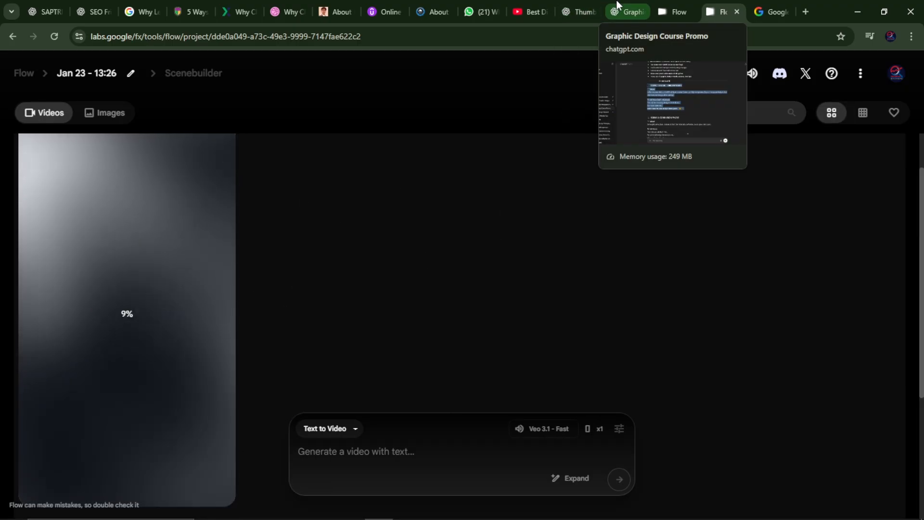
# Step: Copy the "SCENE 2: CONFUSION PHASE" section from the ChatGPT script and enter it as the next video prompt in Flow
pyautogui.click(617, 7)
pyautogui.scroll(-2, 309, 240)
pyautogui.moveTo(309, 239); pyautogui.dragTo(479, 376)
pyautogui.click(722, 11)
pyautogui.click(359, 449)
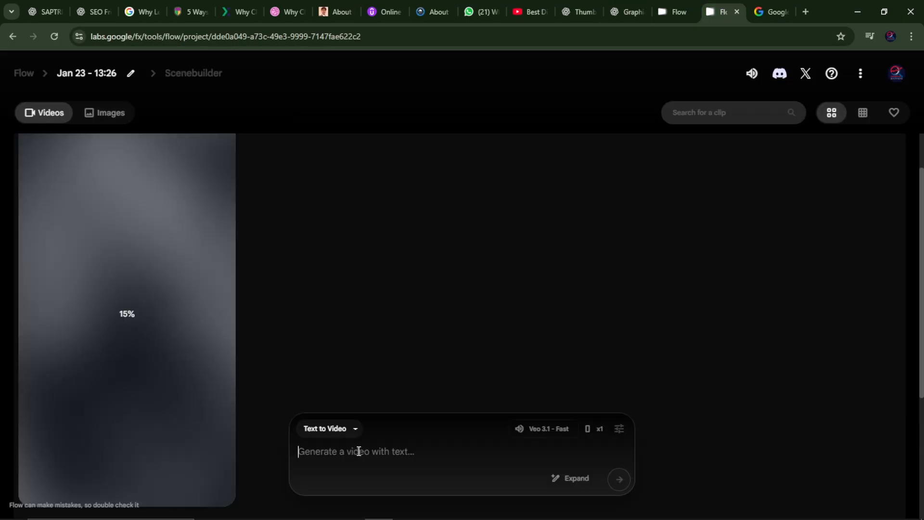
pyautogui.write('🎬 SCENE 2: CONFUSION PHASE  📽️ Visual: Same girl, same place. Screen pe YouTube tutorials, confusion, pause–play, tabs open.  🎙️ Girl Voice: "YouTube pe sab kuch hai… Par jab khud design banane jao na… toh samajh hi nahi aata start kahan se karein! 😕"')
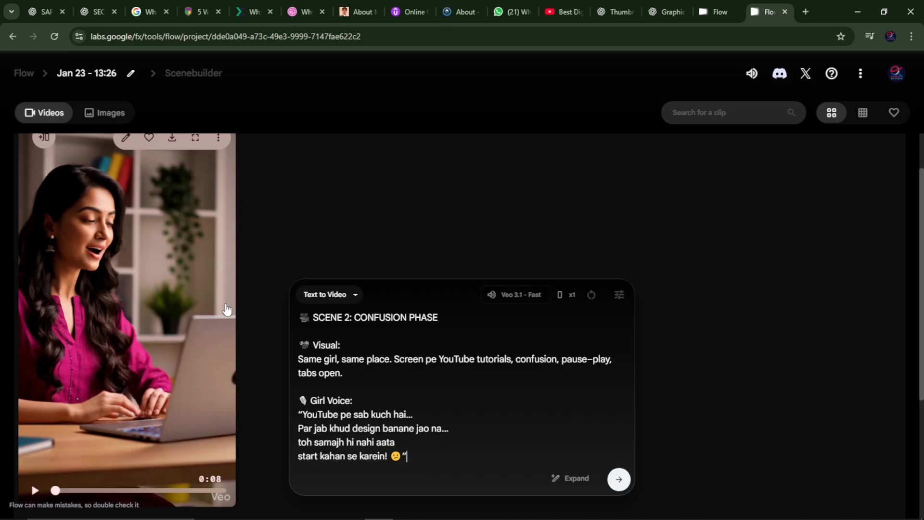
# Step: Watch the generated Scene 1 clip in full screen and return to the project
pyautogui.click(195, 140)
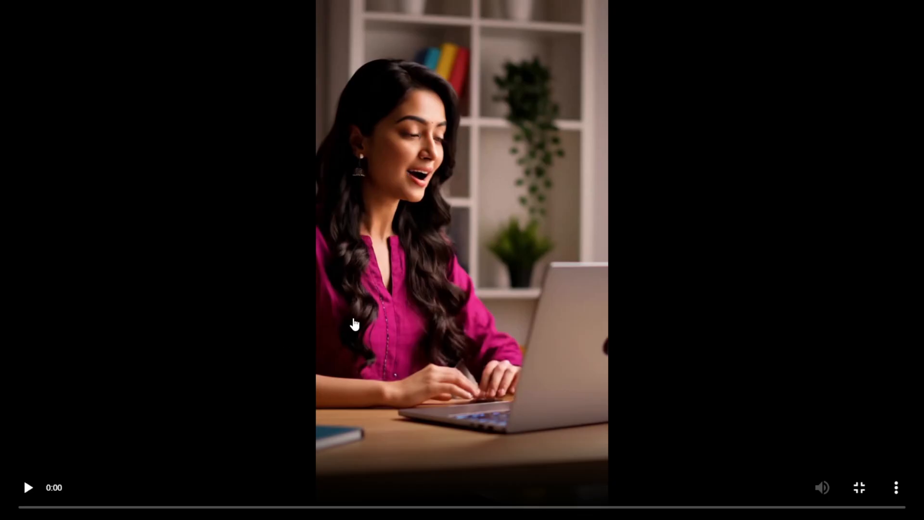
pyautogui.click(35, 488)
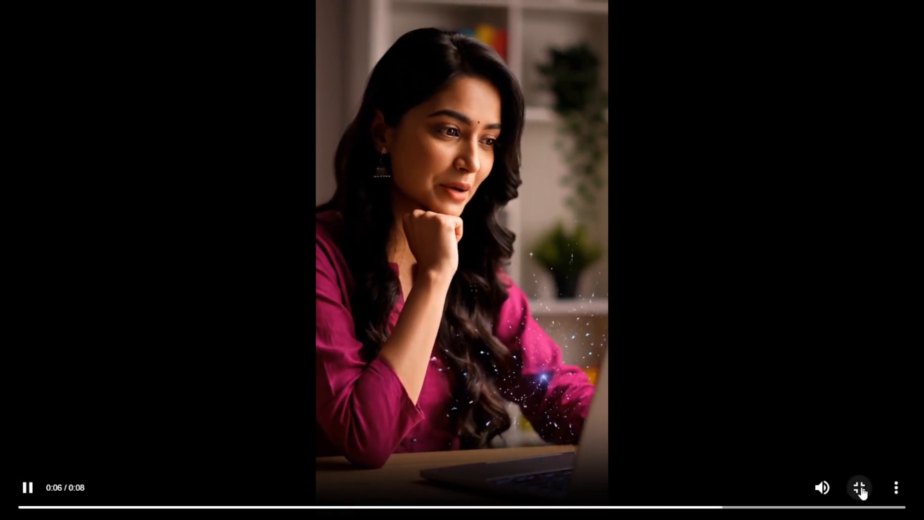
pyautogui.click(860, 488)
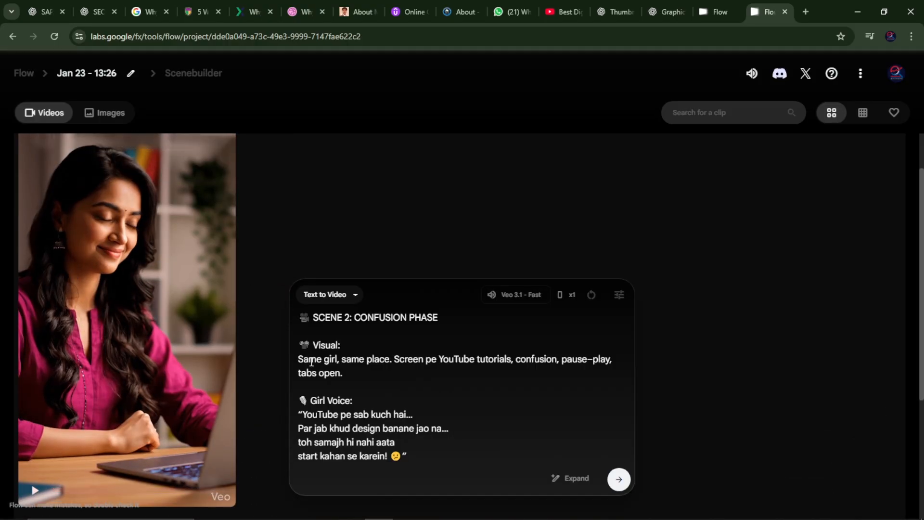
# Step: Generate the Scene 2 video from the entered prompt
pyautogui.click(618, 480)
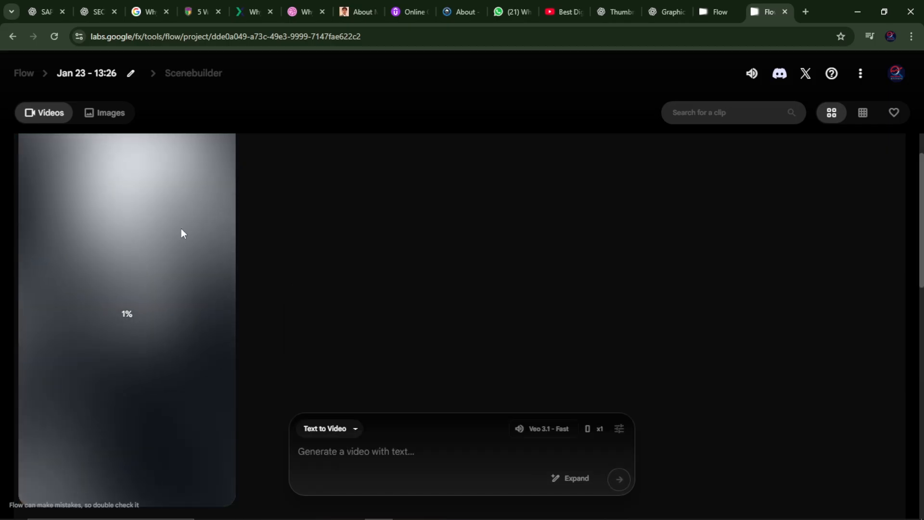
pyautogui.scroll(-5, 79, 333)
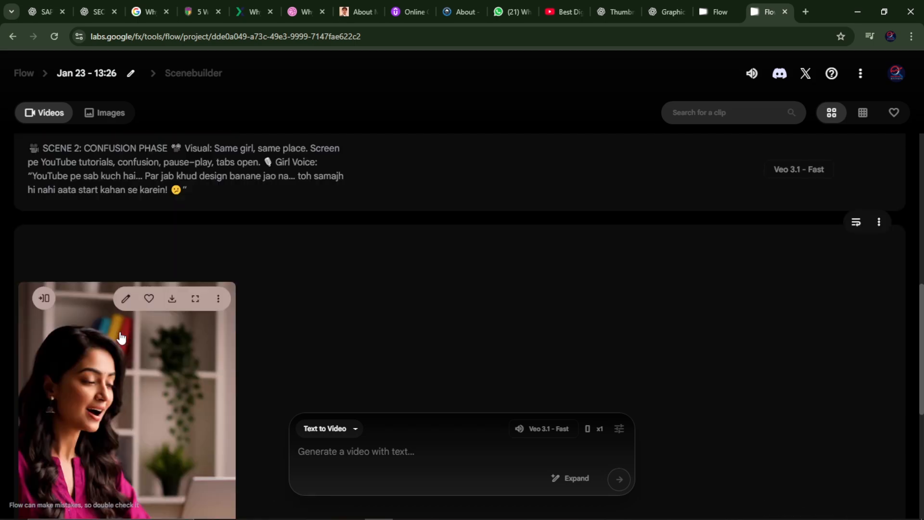
pyautogui.scroll(5, 119, 329)
# Step: Copy the "SCENE 3: REALIZATION" section from the ChatGPT script and paste it as the next video prompt in Flow
pyautogui.click(667, 12)
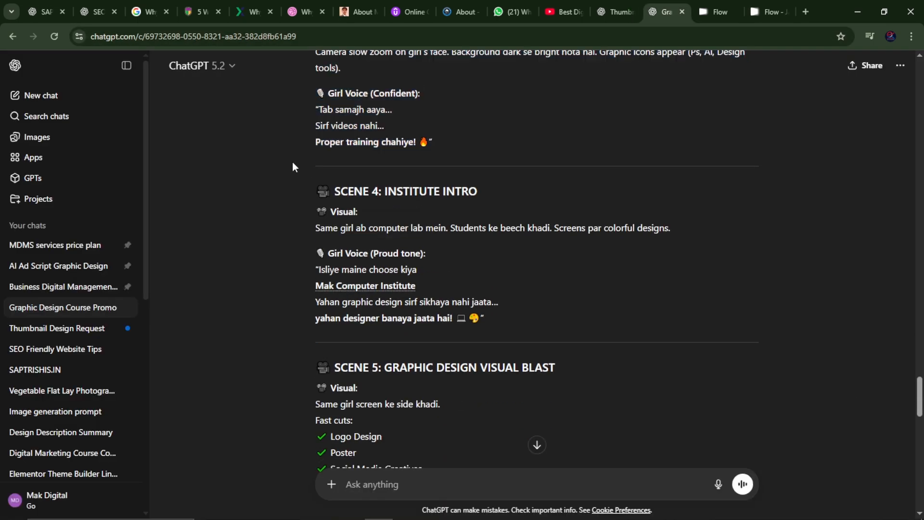
pyautogui.scroll(2, 299, 157)
pyautogui.moveTo(332, 139); pyautogui.dragTo(499, 270)
pyautogui.hotkey('ctrl', 'c')
pyautogui.hotkey('ctrl', '9')
pyautogui.hotkey('ctrl', 'v')
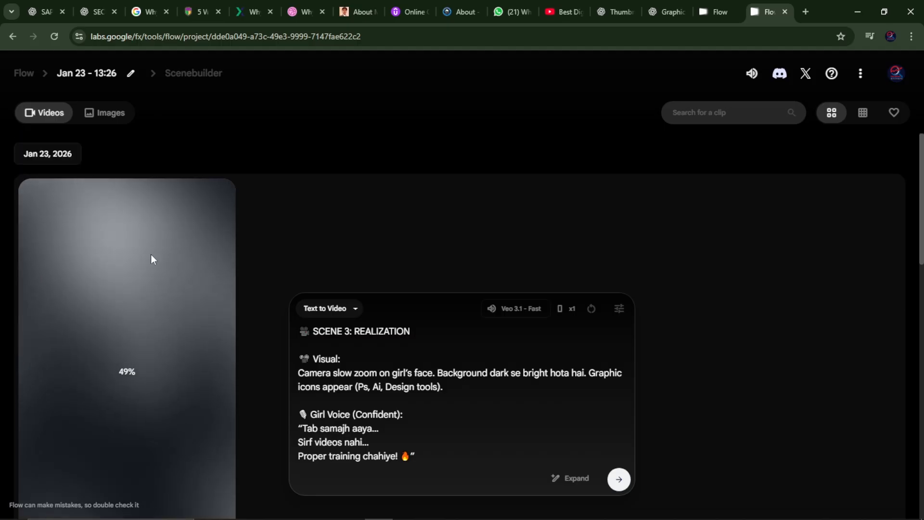
# Step: Download the Scene 1 clip in its original size (720p)
pyautogui.scroll(-2, 120, 275)
pyautogui.scroll(-5, 128, 300)
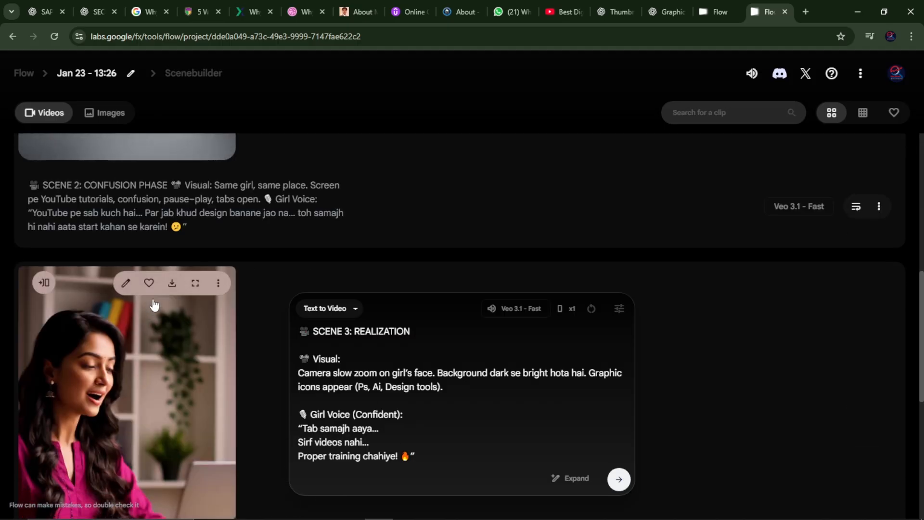
pyautogui.scroll(-3, 188, 291)
pyautogui.scroll(2, 154, 337)
pyautogui.click(173, 229)
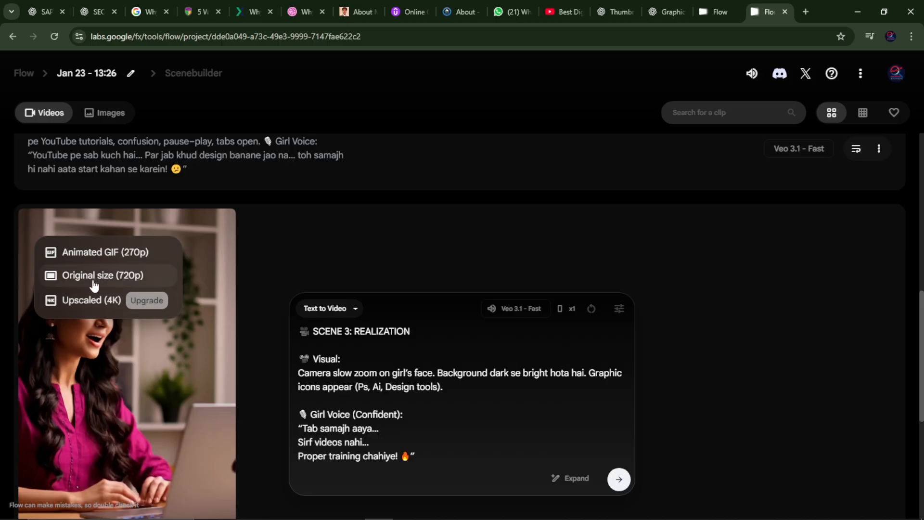
pyautogui.click(126, 279)
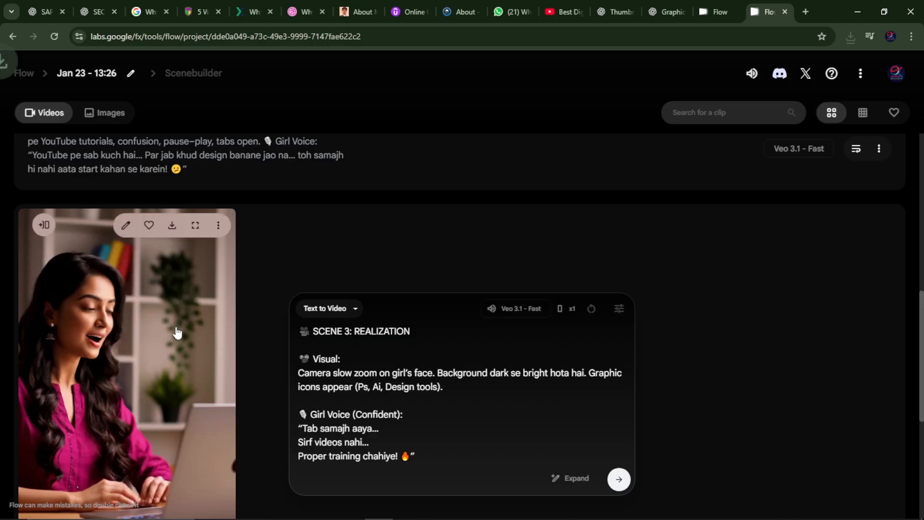
# Step: Review the generated Scene 2 clip in full screen and compare its woman with the one in the Scene 1 clip
pyautogui.scroll(5, 178, 332)
pyautogui.scroll(4, 263, 248)
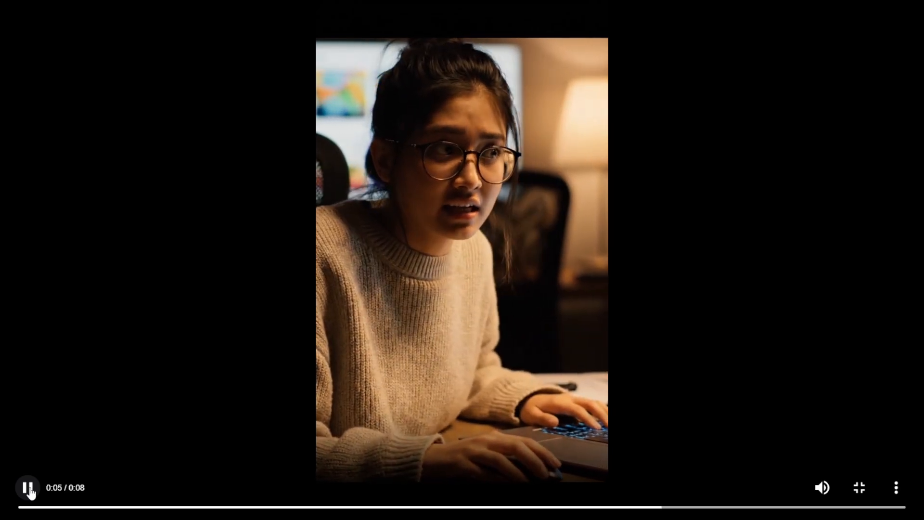
pyautogui.press('Escape')
pyautogui.scroll(-1, 73, 410)
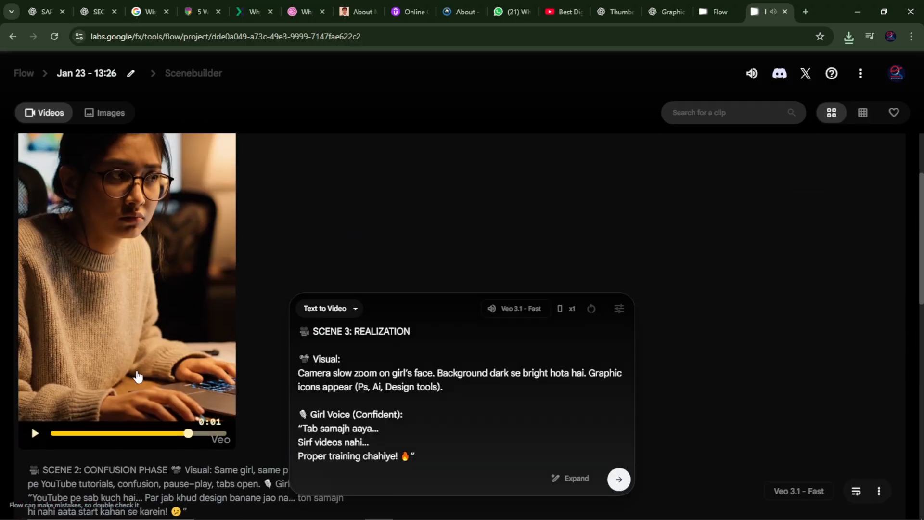
pyautogui.scroll(2, 137, 371)
pyautogui.scroll(-5, 140, 367)
pyautogui.scroll(3, 130, 220)
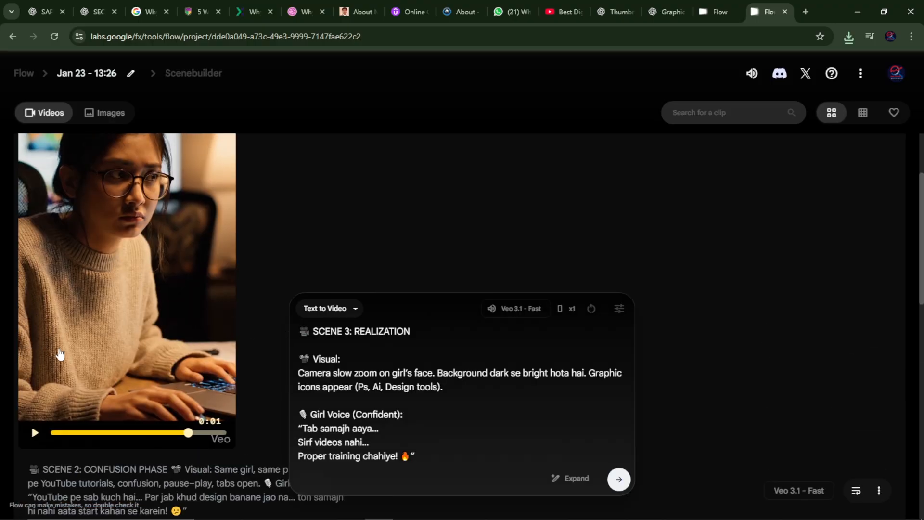
pyautogui.scroll(2, 58, 344)
# Step: Generate the Scene 3 video from the pasted "SCENE 3: REALIZATION" prompt
pyautogui.click(620, 479)
pyautogui.scroll(-5, 192, 427)
pyautogui.scroll(5, 372, 304)
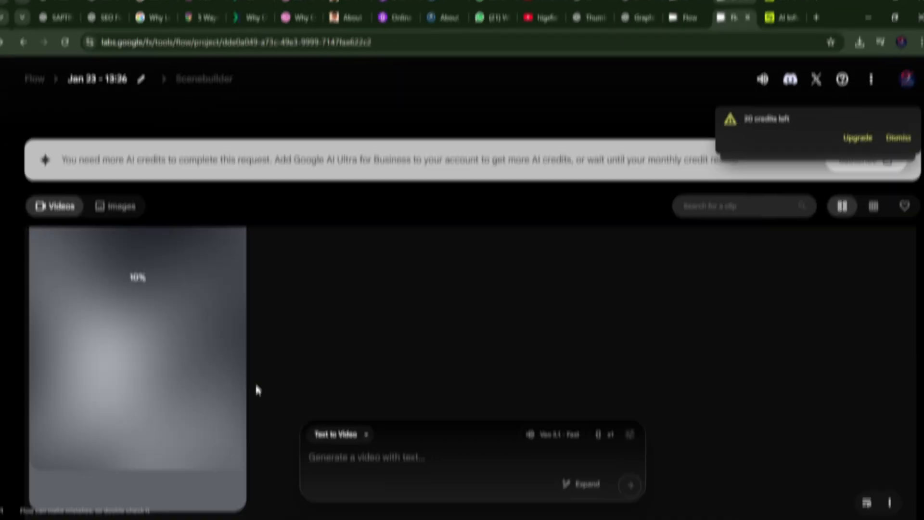
# Step: Look through the clips generated for the script's scenes in the Flow project
pyautogui.scroll(-10, 244, 380)
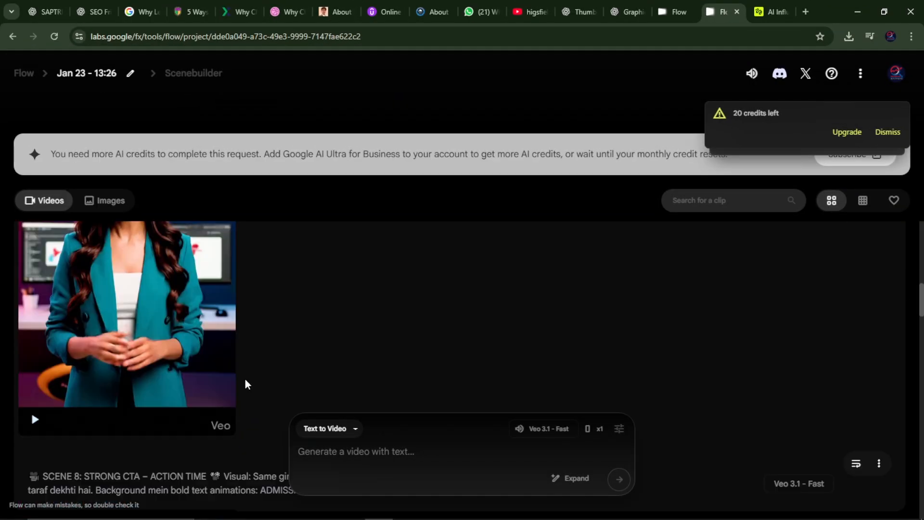
pyautogui.scroll(-10, 246, 381)
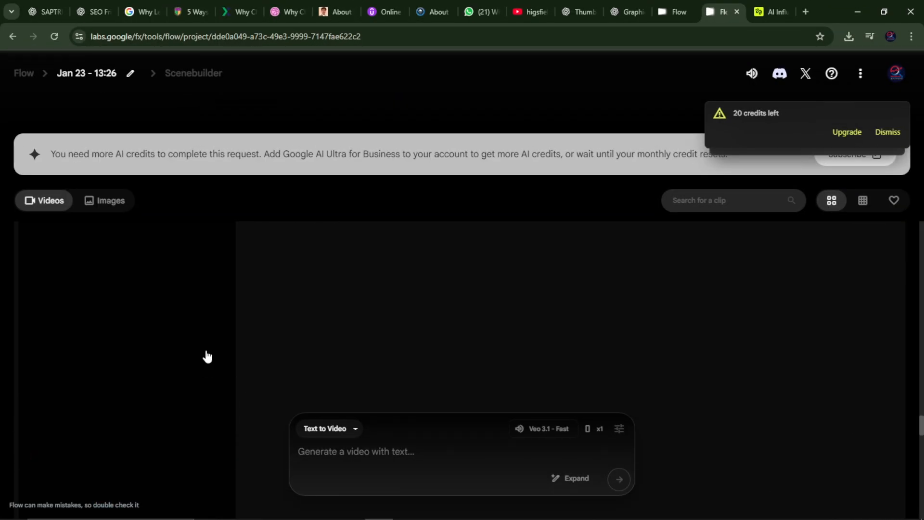
pyautogui.scroll(10, 250, 367)
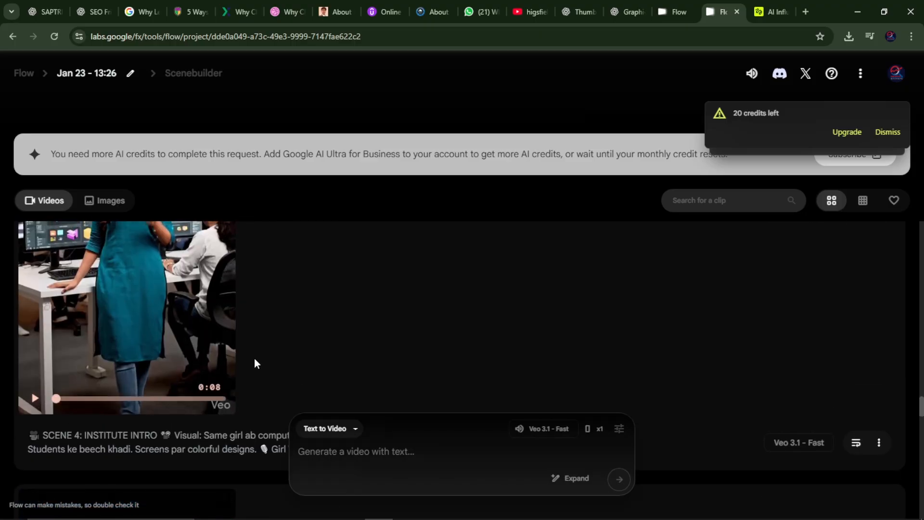
# Step: Switch to Adobe Premiere Pro and create a new project named "graphic course ai"
pyautogui.hotkey('alt', 'Tab')
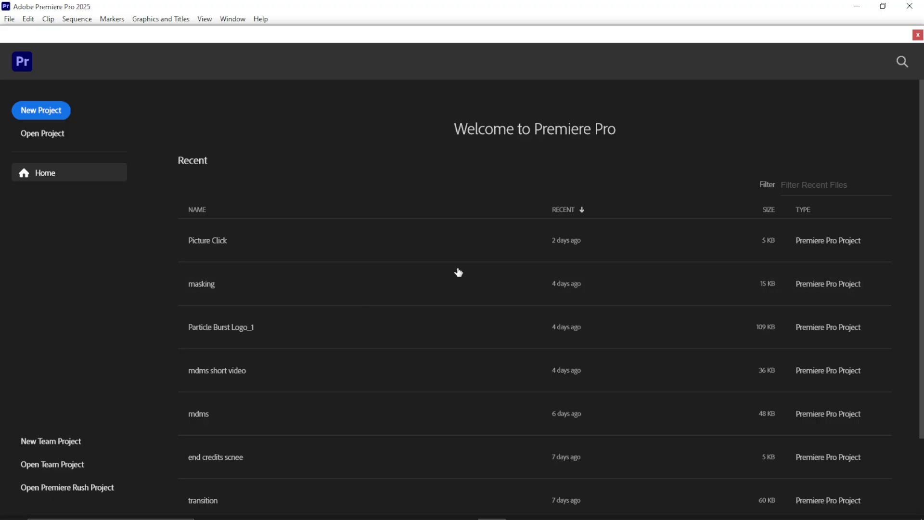
pyautogui.click(41, 109)
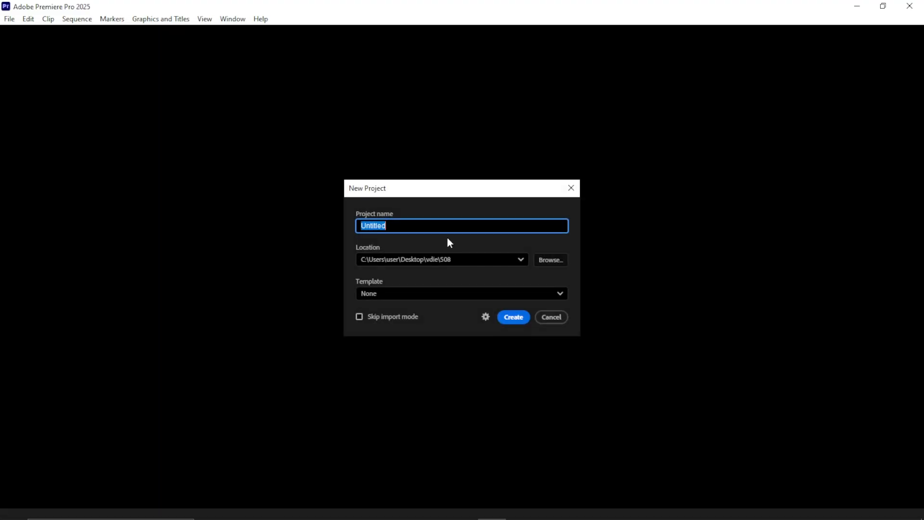
pyautogui.write('graphic course ai')
pyautogui.click(524, 319)
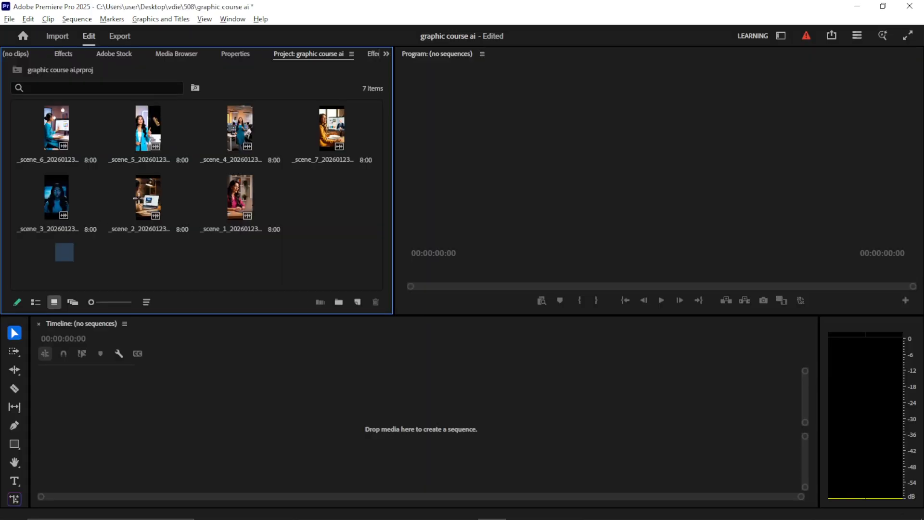
# Step: Check the imported scene clips and add the missing scene 8 clip to the project
pyautogui.moveTo(54, 262); pyautogui.dragTo(340, 114)
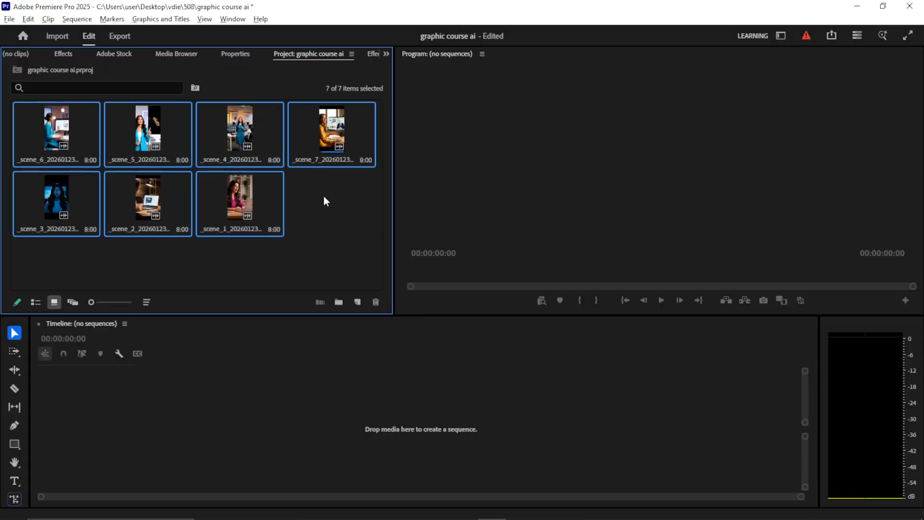
pyautogui.click(324, 196)
pyautogui.click(234, 214)
pyautogui.click(344, 133)
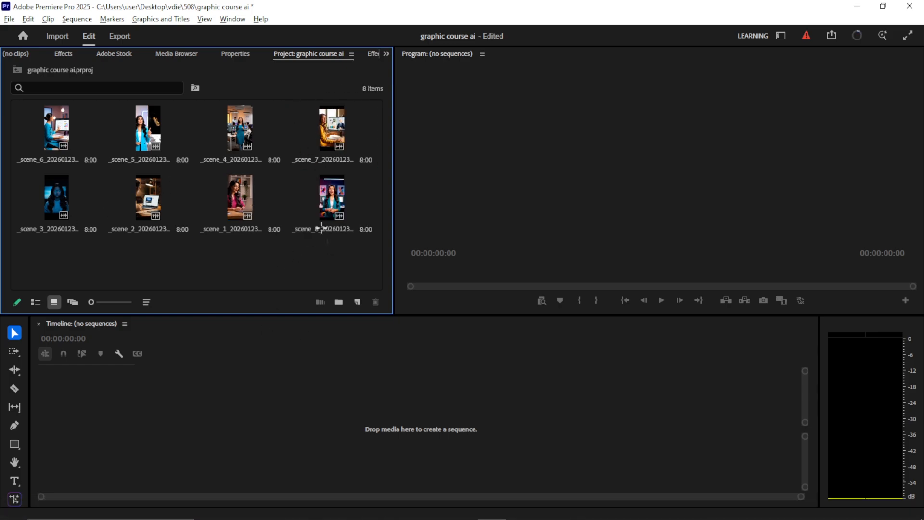
# Step: Create a new vertical sequence with a frame size of 1080 by 1920
pyautogui.moveTo(327, 242); pyautogui.dragTo(17, 124)
pyautogui.moveTo(536, 314); pyautogui.dragTo(536, 344)
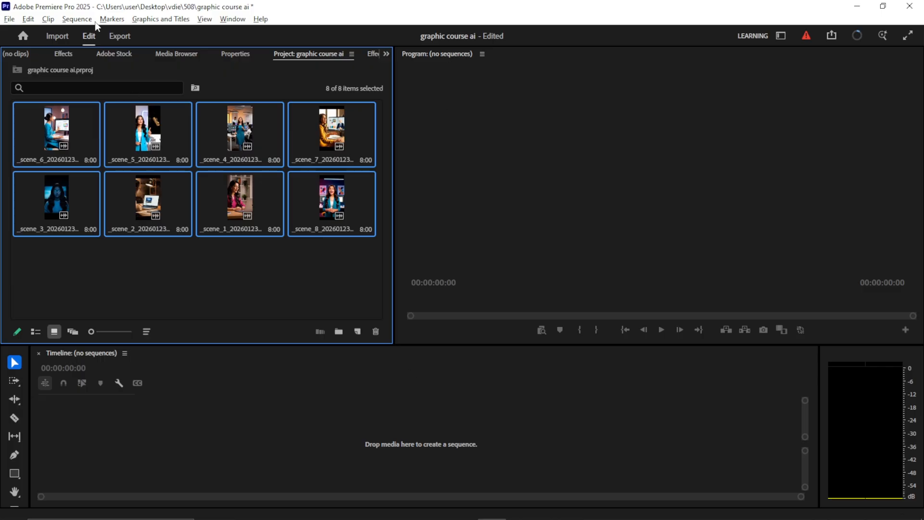
pyautogui.click(281, 256)
pyautogui.click(358, 330)
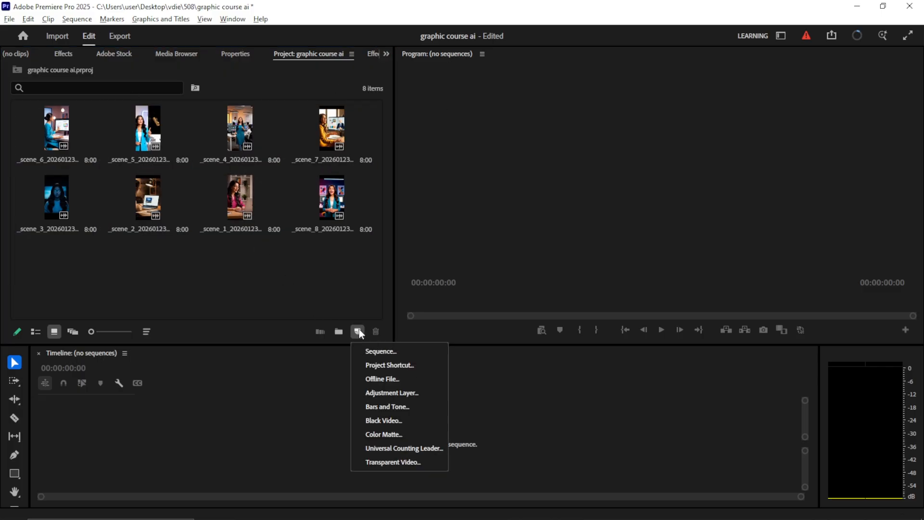
pyautogui.click(358, 330)
pyautogui.click(358, 331)
pyautogui.click(373, 348)
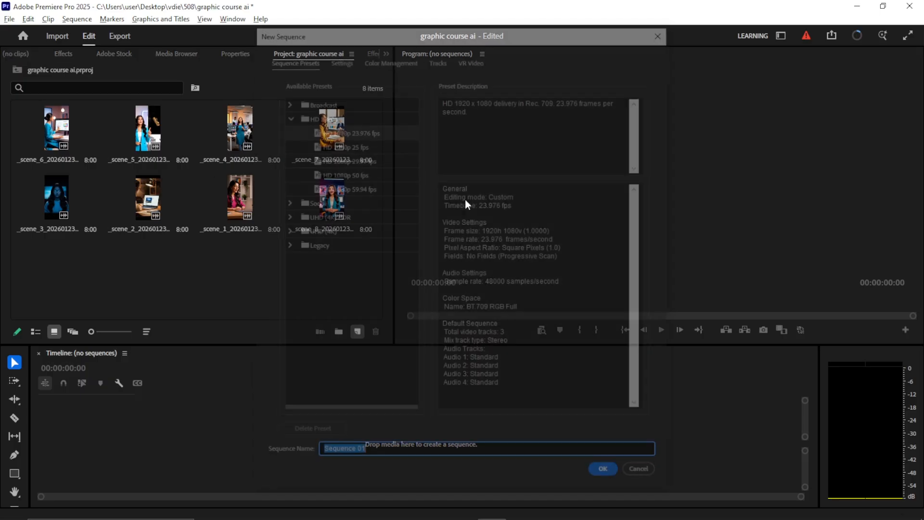
pyautogui.click(339, 57)
pyautogui.click(355, 139)
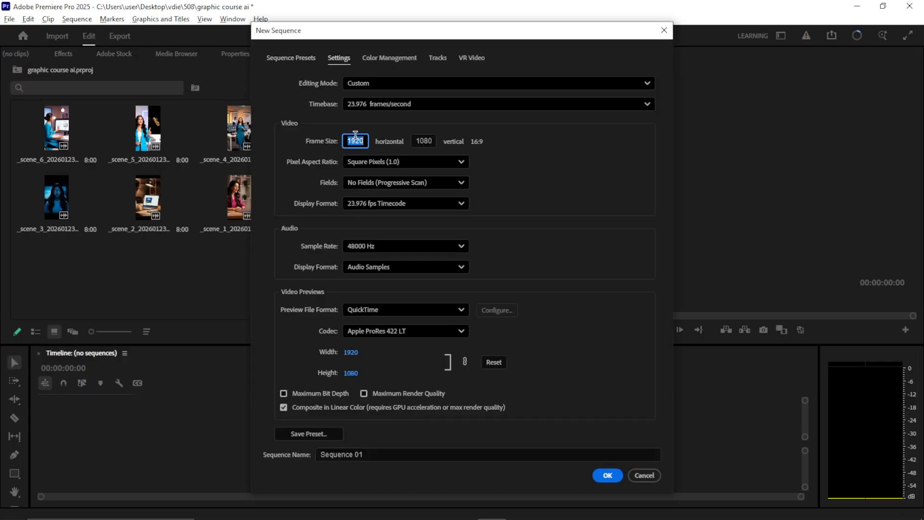
pyautogui.write('1080')
pyautogui.click(424, 141)
pyautogui.write('1920')
pyautogui.press('Return')
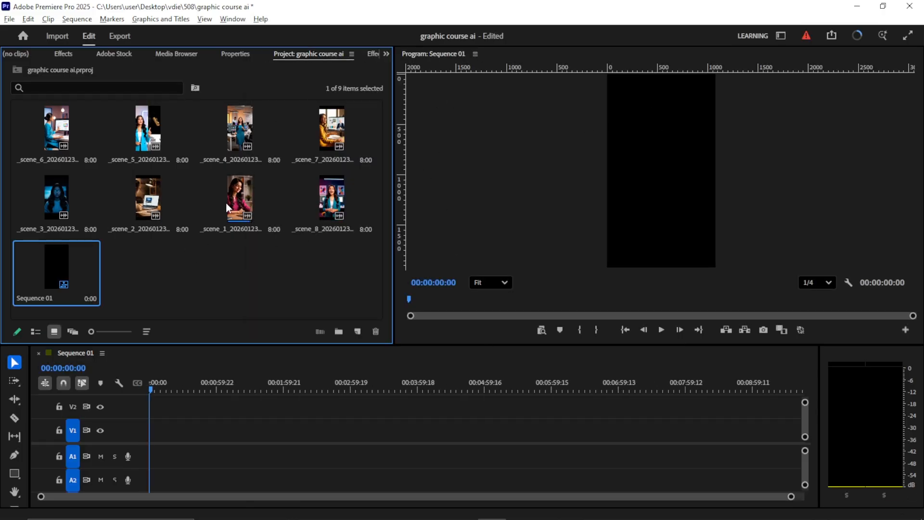
# Step: Place the scene 1 clip at the start of the sequence on V1 with its audio on A1
pyautogui.moveTo(234, 210); pyautogui.dragTo(152, 447)
pyautogui.click(539, 313)
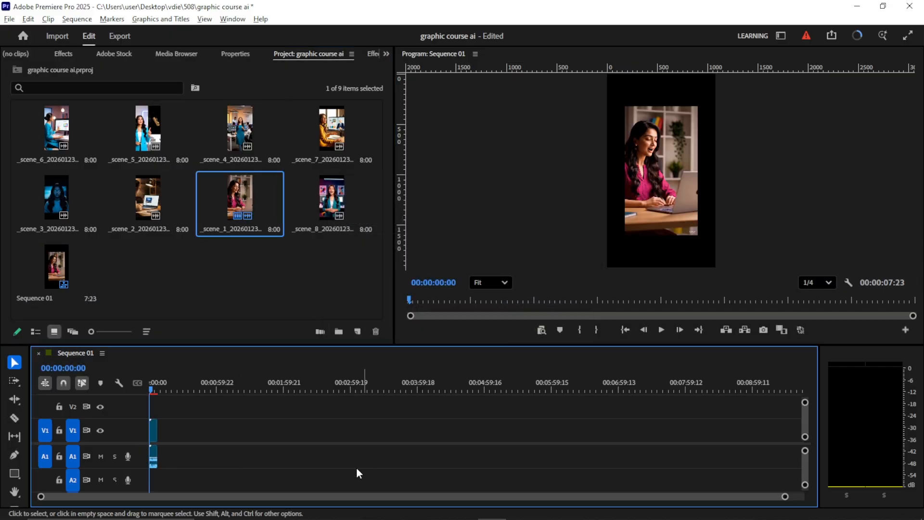
pyautogui.press('=')
pyautogui.press('=')
pyautogui.press('=')
pyautogui.press('=')
# Step: Scale the scene 1 clip to fill the vertical frame
pyautogui.click(349, 435)
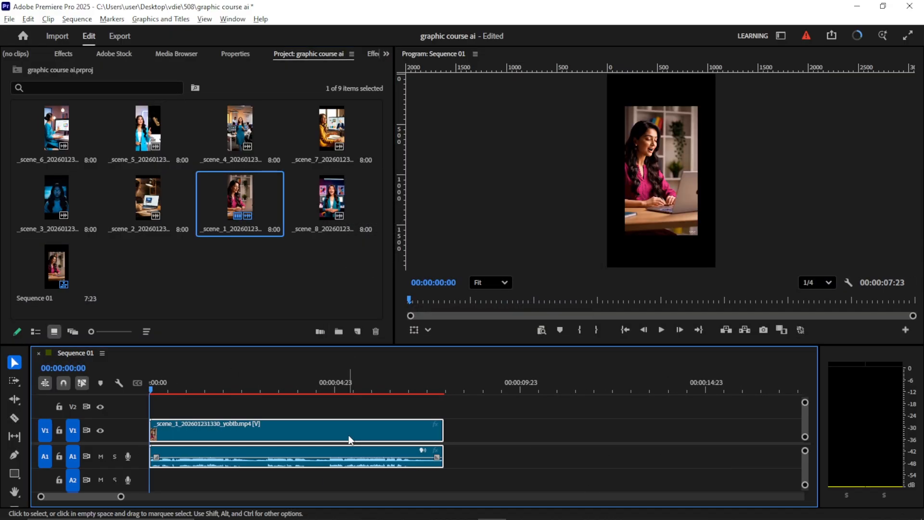
pyautogui.rightClick(349, 435)
pyautogui.scroll(-1, 409, 464)
pyautogui.scroll(1, 409, 464)
pyautogui.click(399, 430)
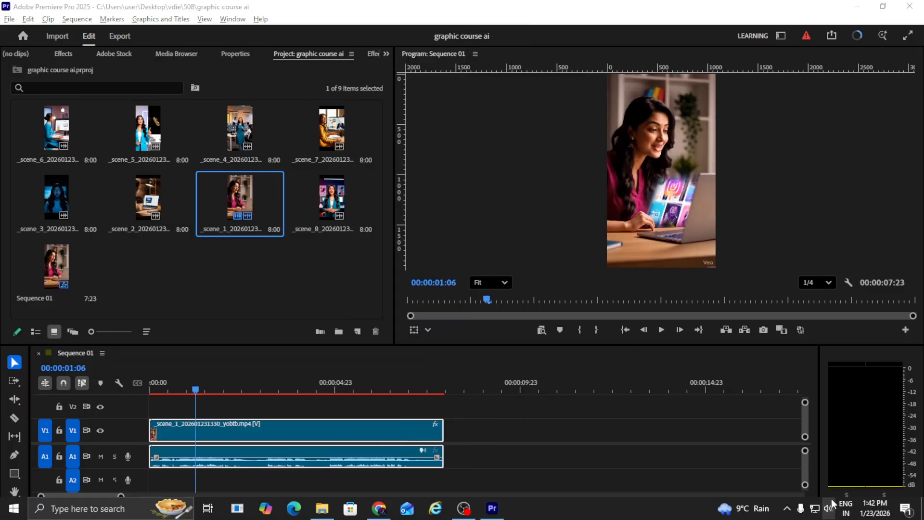
# Step: Play the scene 1 clip from the start and examine its audio waveform for pauses
pyautogui.click(828, 506)
pyautogui.click(150, 389)
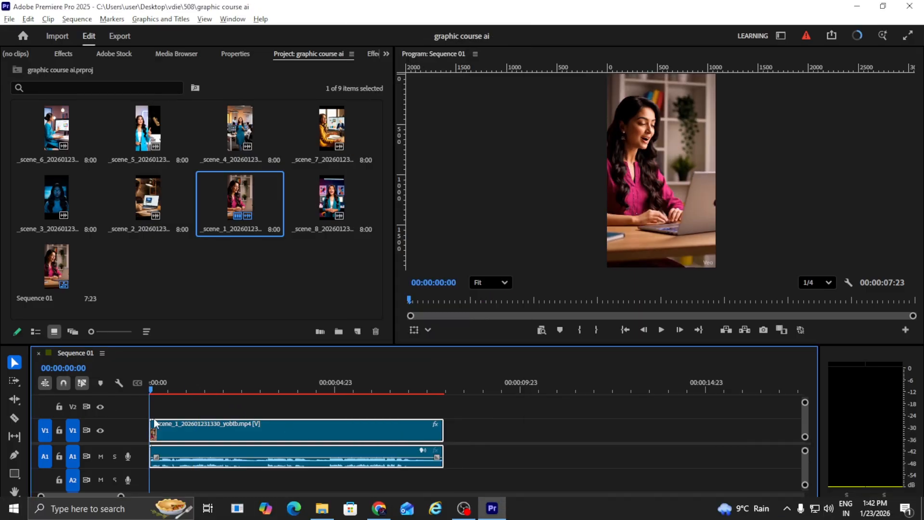
pyautogui.click(186, 409)
pyautogui.press('space')
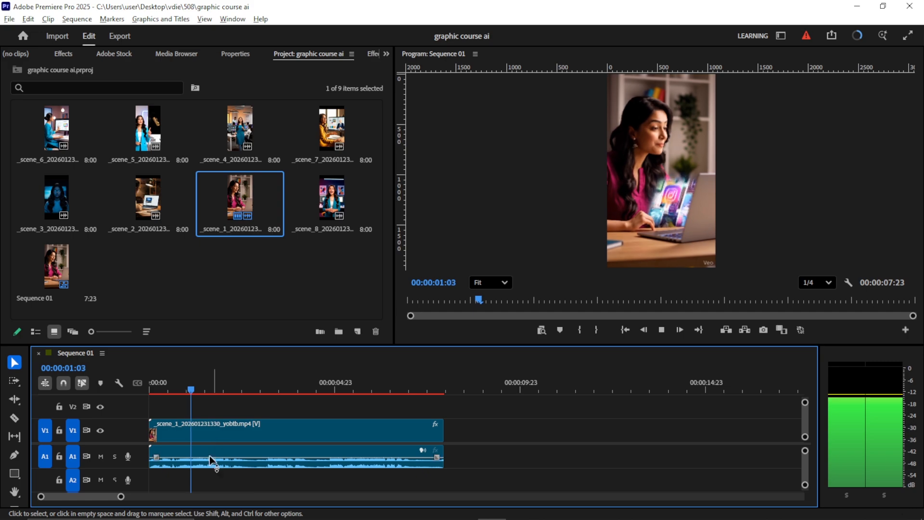
pyautogui.moveTo(120, 496); pyautogui.dragTo(90, 496)
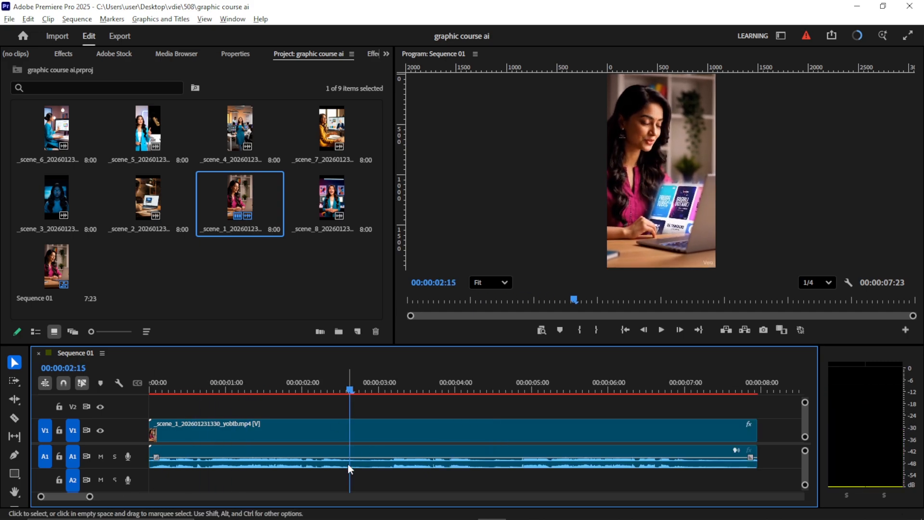
pyautogui.click(353, 390)
pyautogui.moveTo(353, 390); pyautogui.dragTo(120, 412)
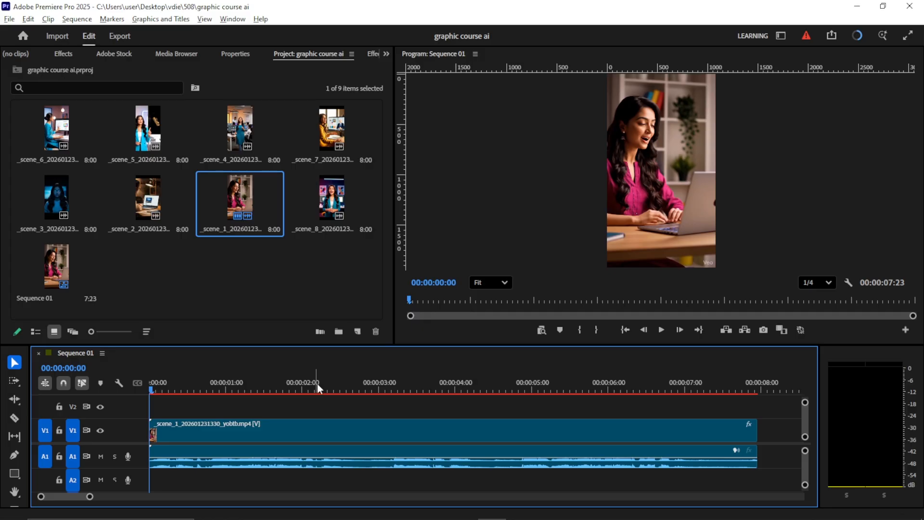
pyautogui.click(337, 385)
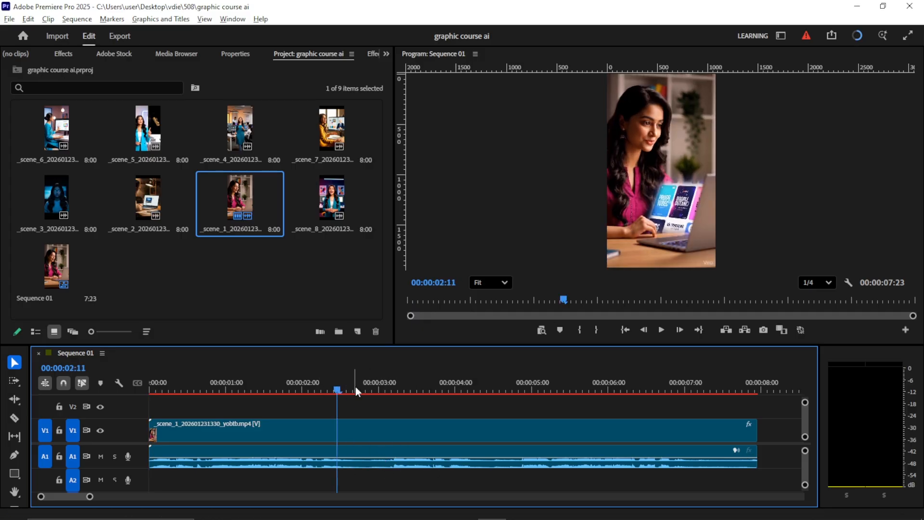
pyautogui.moveTo(355, 385); pyautogui.dragTo(30, 402)
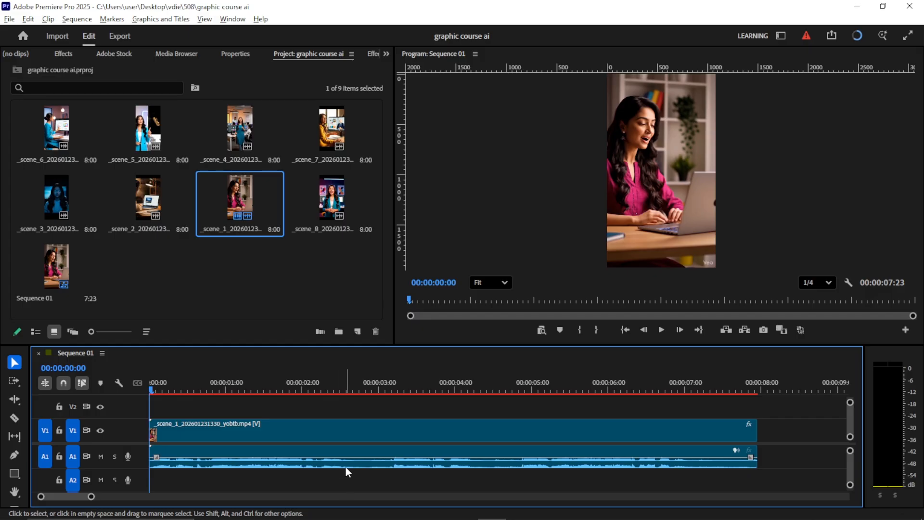
pyautogui.press('space')
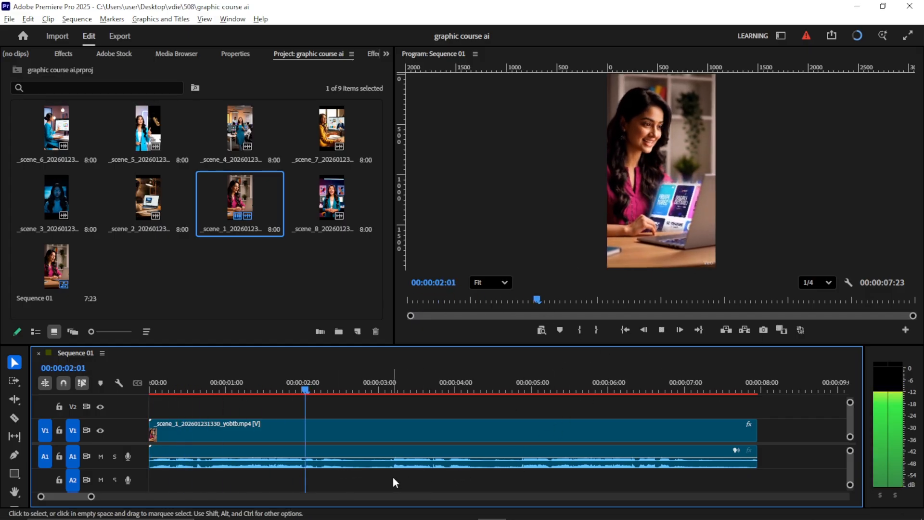
# Step: Cut the pause out of the scene 1 clip at about 2:16 and close the gap
pyautogui.press('space')
pyautogui.press('c')
pyautogui.click(387, 456)
pyautogui.press('v')
pyautogui.moveTo(425, 440); pyautogui.dragTo(391, 440)
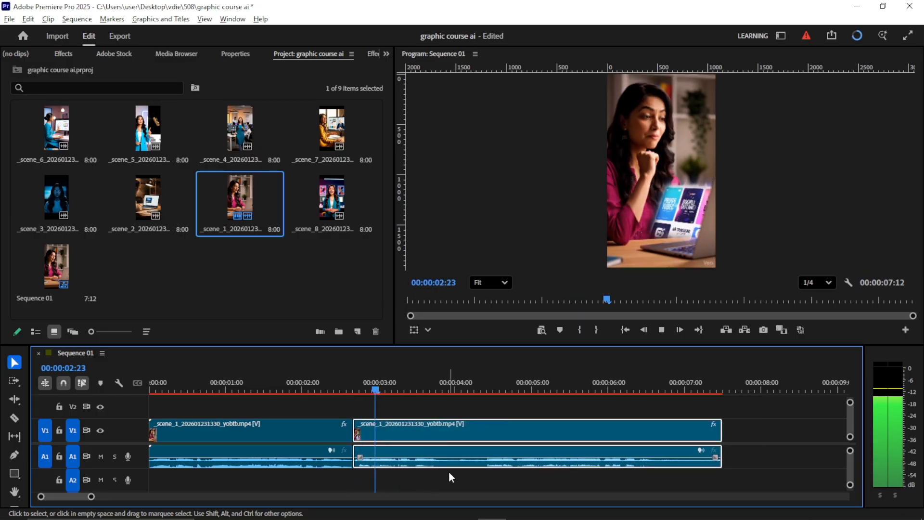
# Step: Cut a second pause out of the scene 1 clip at about 3:20 and close the gap
pyautogui.scroll(-1, 448, 472)
pyautogui.press('space')
pyautogui.press('space')
pyautogui.scroll(-3, 466, 464)
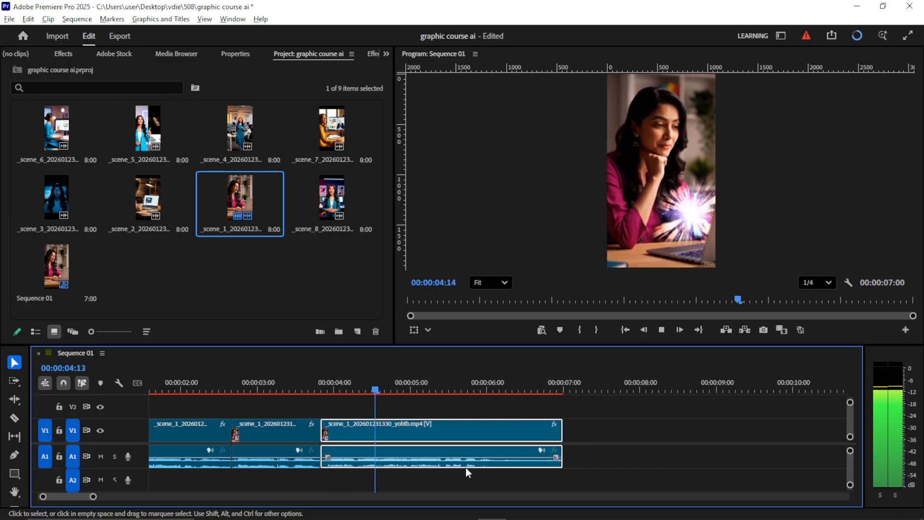
pyautogui.scroll(-2, 491, 472)
# Step: Split the scene 1 clip at 00:00:06:02 and delete the remaining tail
pyautogui.press('space')
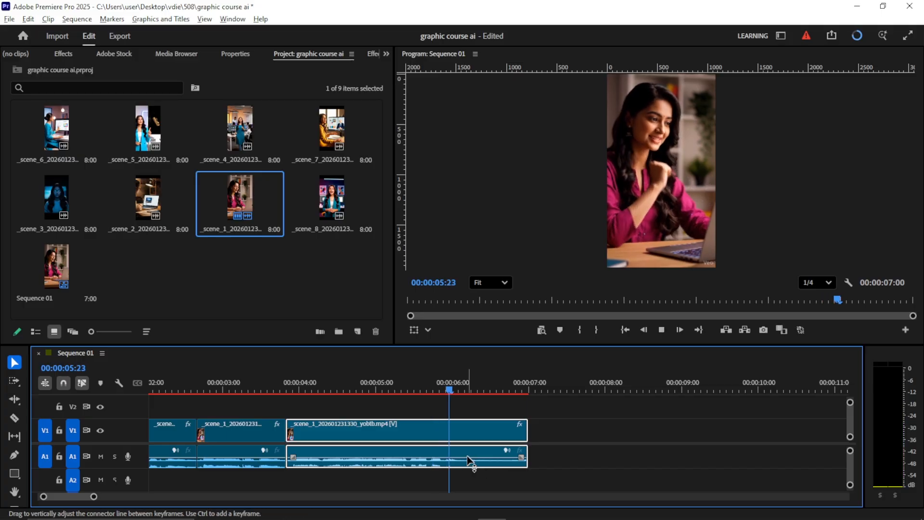
pyautogui.press('Right')
pyautogui.press('Right')
pyautogui.press('Right')
pyautogui.press('c')
pyautogui.click(460, 433)
pyautogui.press('v')
pyautogui.click(483, 426)
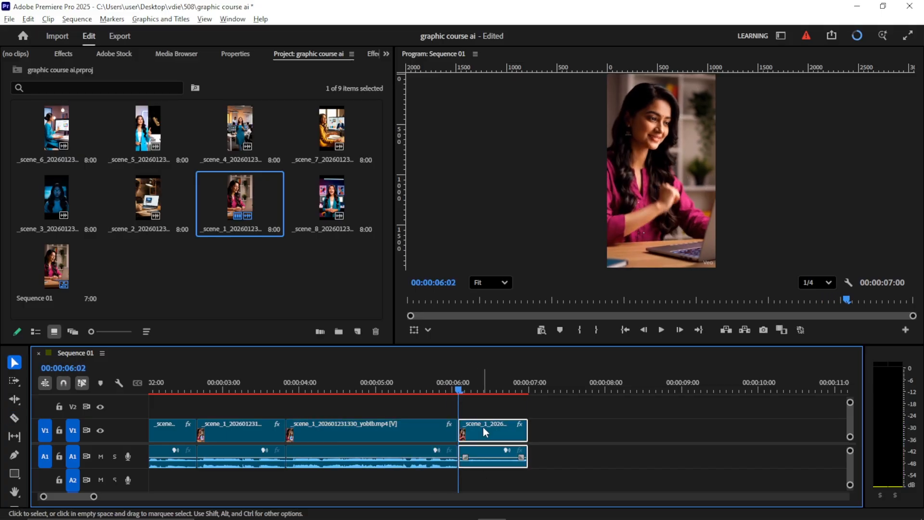
pyautogui.press('Delete')
# Step: Play the trimmed scene 1 section from the beginning of the sequence to check the cuts
pyautogui.scroll(4, 483, 426)
pyautogui.click(179, 384)
pyautogui.moveTo(183, 382); pyautogui.dragTo(137, 404)
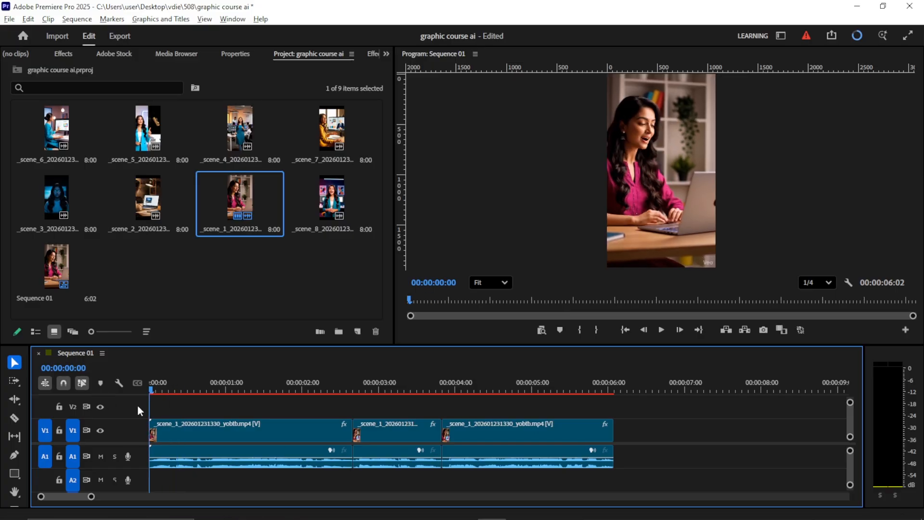
pyautogui.press('space')
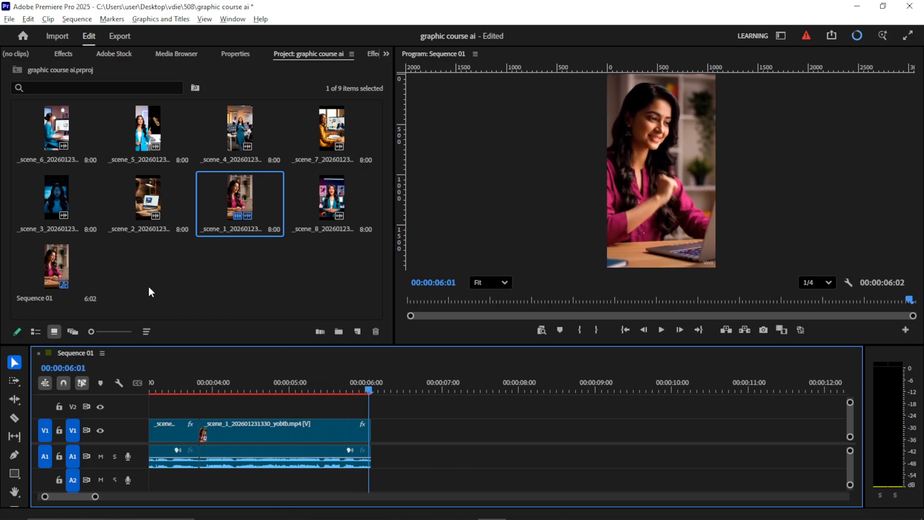
# Step: Place the scene 2 clip directly after the trimmed scene 1 section and save the project
pyautogui.moveTo(143, 205); pyautogui.dragTo(374, 435)
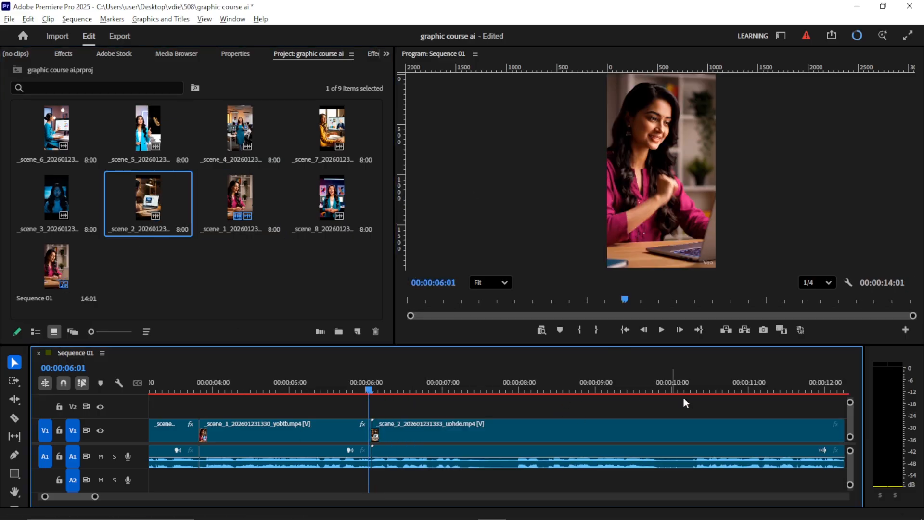
pyautogui.scroll(-2, 602, 421)
pyautogui.hotkey('ctrl', 's')
# Step: Set the scene 2 clip's scale to 179 so it fills the vertical frame
pyautogui.click(289, 389)
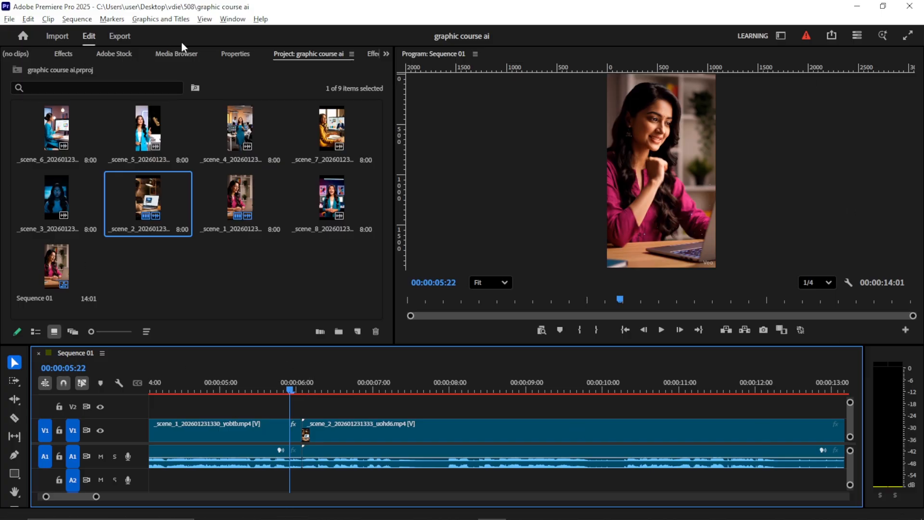
pyautogui.press('space')
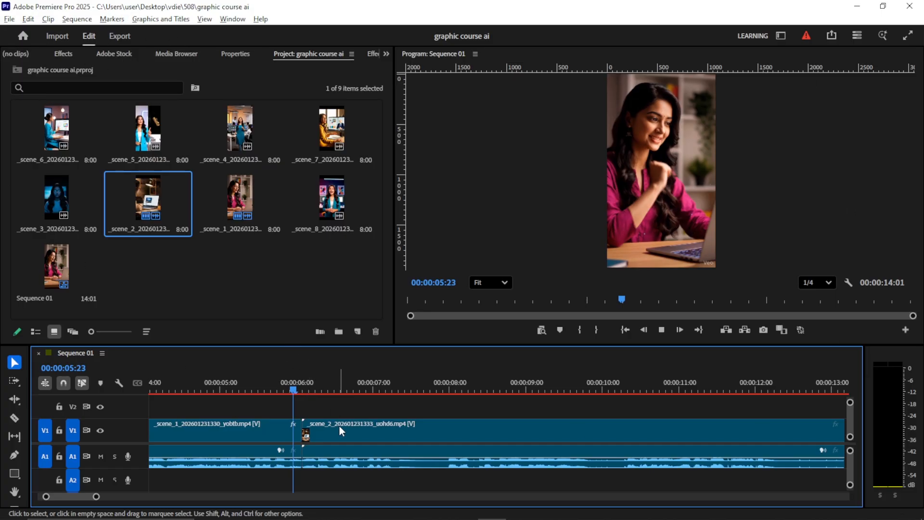
pyautogui.rightClick(391, 427)
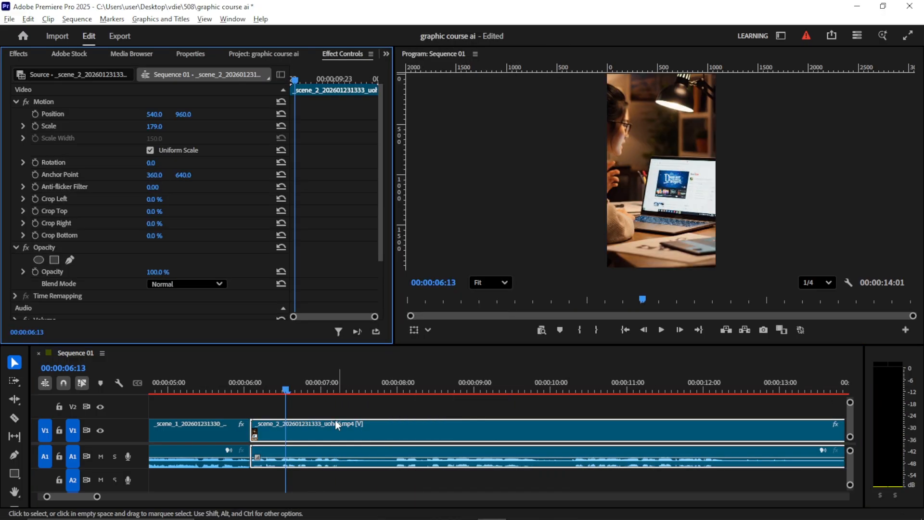
# Step: Cut the pause out of the scene 2 clip at 00:00:07:08, close the gap and replay the transition from scene 1
pyautogui.press('space')
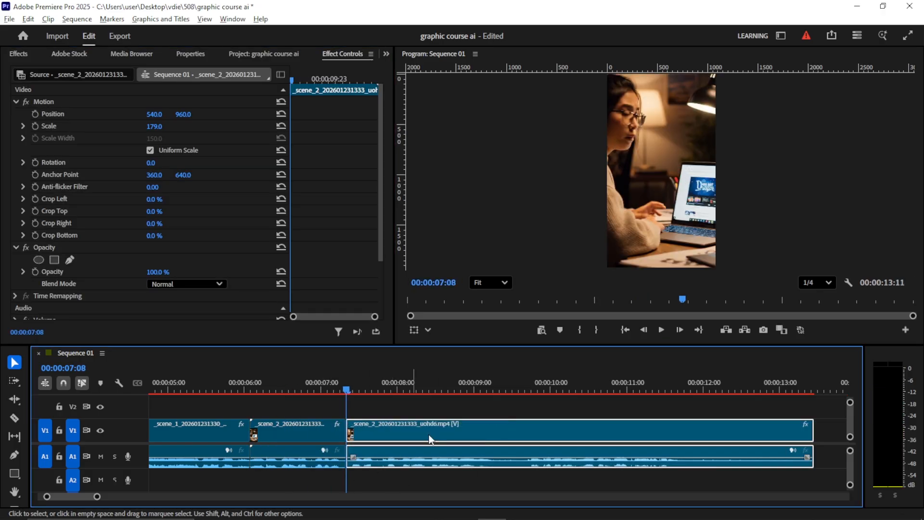
pyautogui.moveTo(308, 399); pyautogui.dragTo(270, 393)
pyautogui.click(227, 385)
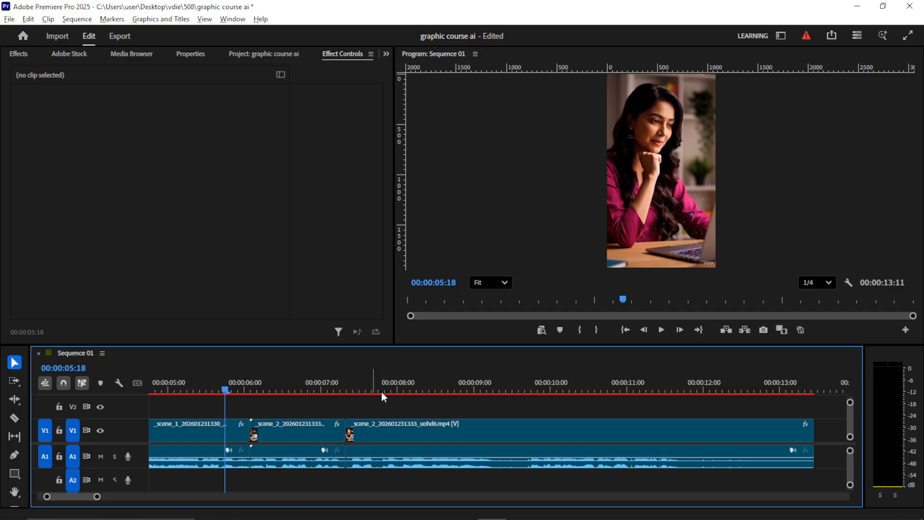
pyautogui.press('space')
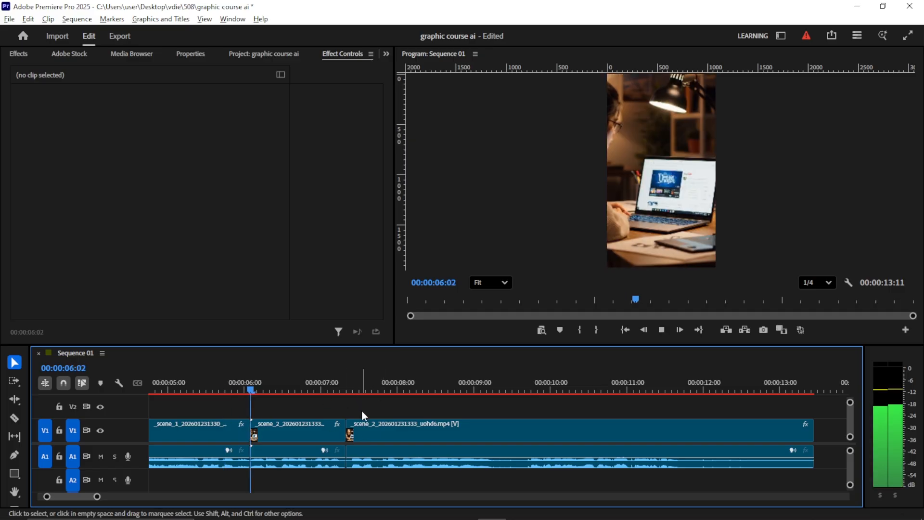
# Step: Cut the next pause out of the scene 2 clip at about 9:06 and close the gap
pyautogui.scroll(-1, 451, 466)
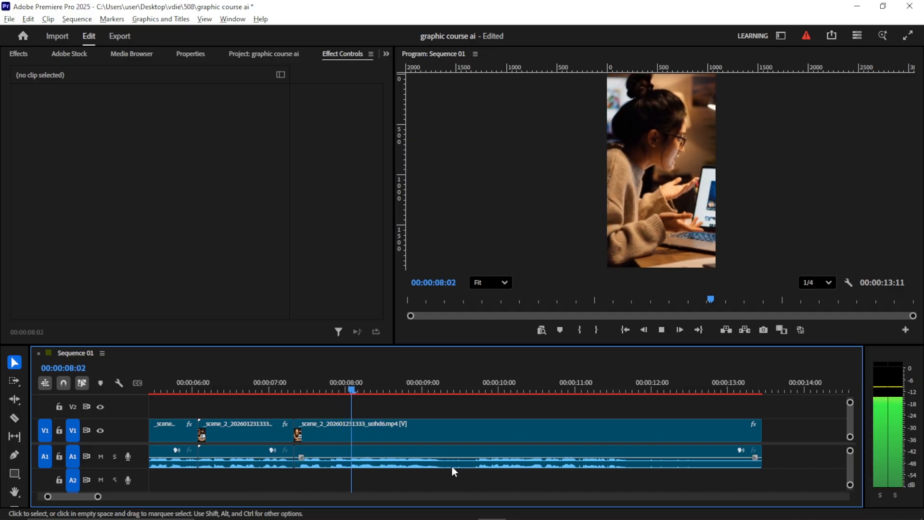
pyautogui.press('space')
pyautogui.press('space')
pyautogui.moveTo(546, 464); pyautogui.dragTo(513, 465)
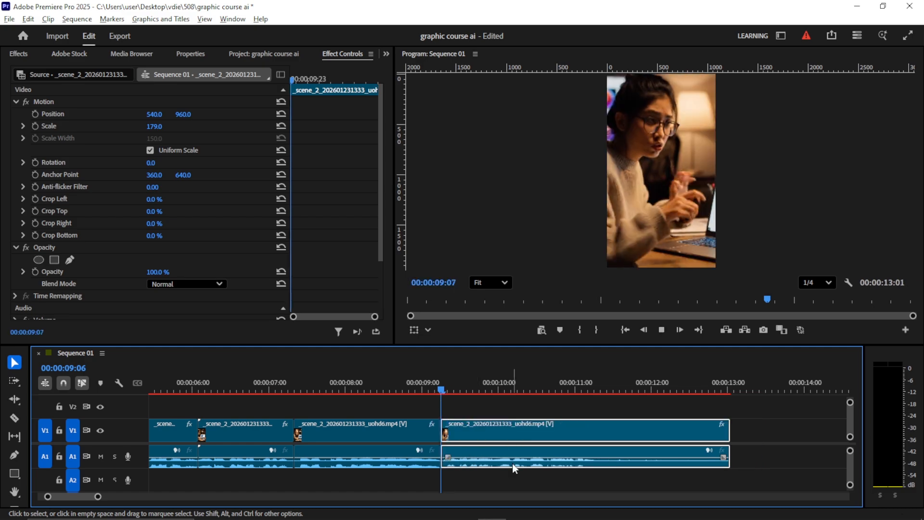
# Step: Split the scene 2 clip at about 11:06, where the speech ends, and delete the remaining tail
pyautogui.press('space')
pyautogui.scroll(-2, 510, 467)
pyautogui.press('c')
pyautogui.click(507, 458)
pyautogui.press('v')
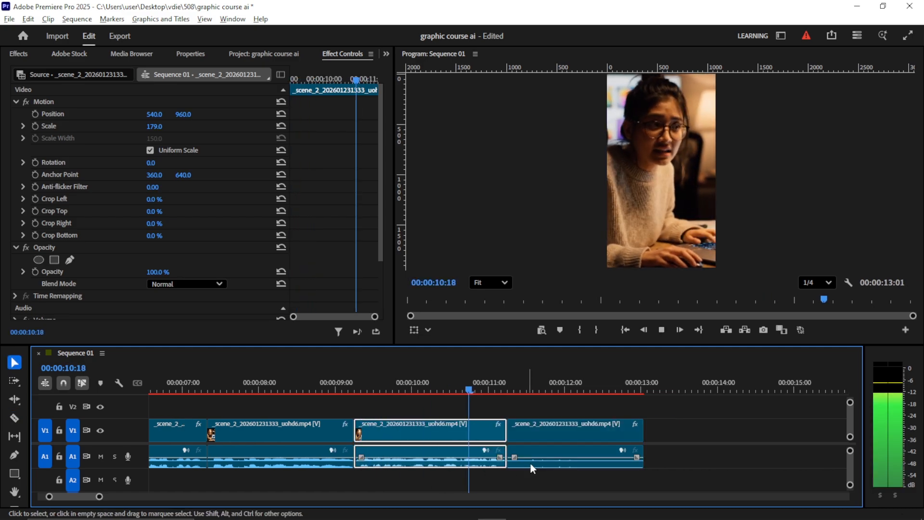
pyautogui.press('space')
pyautogui.click(541, 433)
pyautogui.press('Delete')
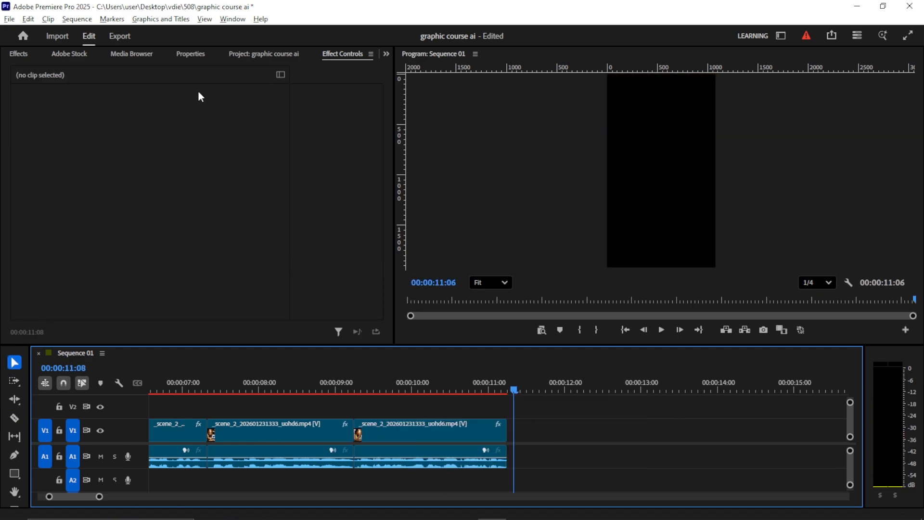
# Step: Place the scene 3 clip directly after scene 2 and set its scale to 218 to fill the frame
pyautogui.click(262, 55)
pyautogui.moveTo(90, 199); pyautogui.dragTo(510, 393)
pyautogui.click(511, 394)
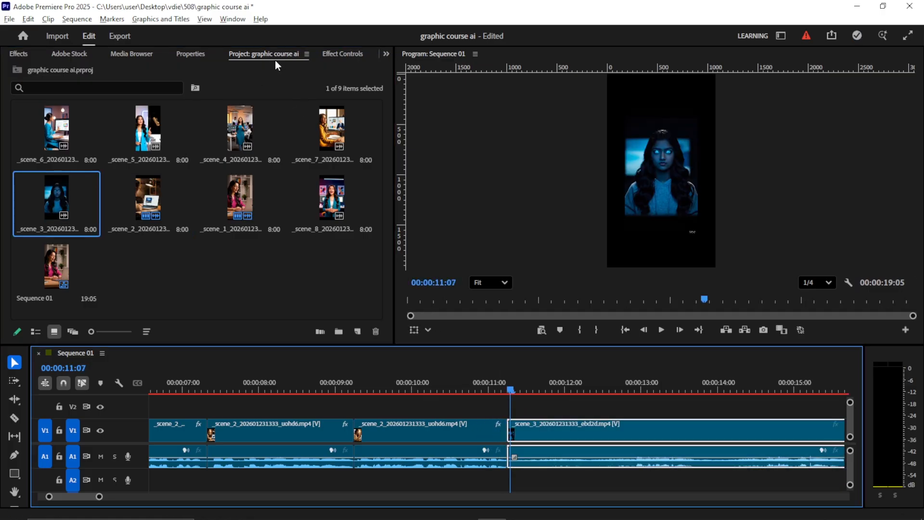
pyautogui.click(342, 54)
pyautogui.moveTo(149, 127); pyautogui.dragTo(206, 127)
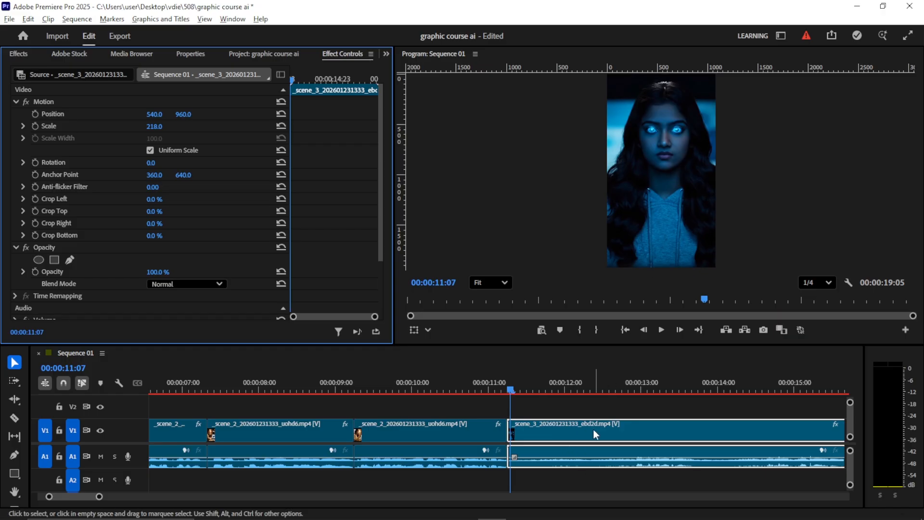
# Step: Play the scene 3 clip and split it at about 00:00:12:21, after the dark glowing-logo opening
pyautogui.click(587, 388)
pyautogui.scroll(-5, 517, 448)
pyautogui.press('space')
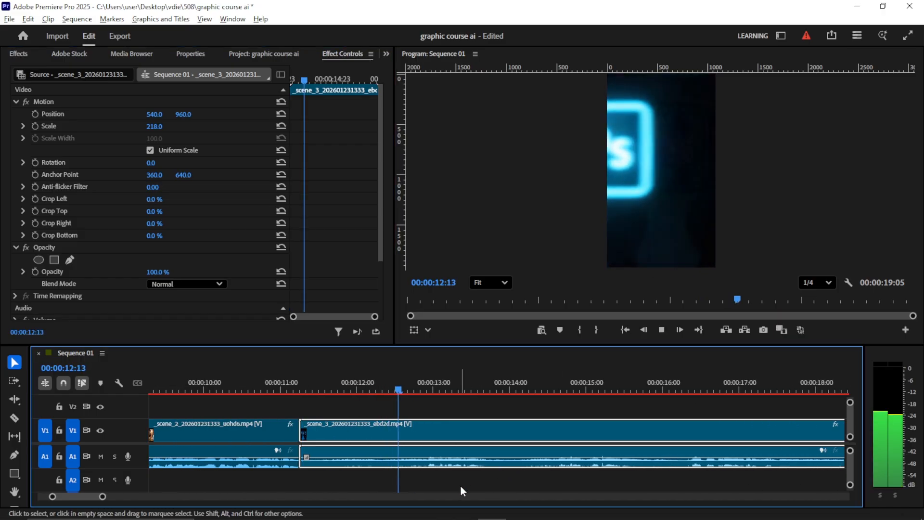
pyautogui.press('space')
pyautogui.press('c')
pyautogui.moveTo(392, 391); pyautogui.dragTo(424, 476)
pyautogui.click(423, 458)
pyautogui.press('v')
pyautogui.press('space')
pyautogui.scroll(-2, 423, 475)
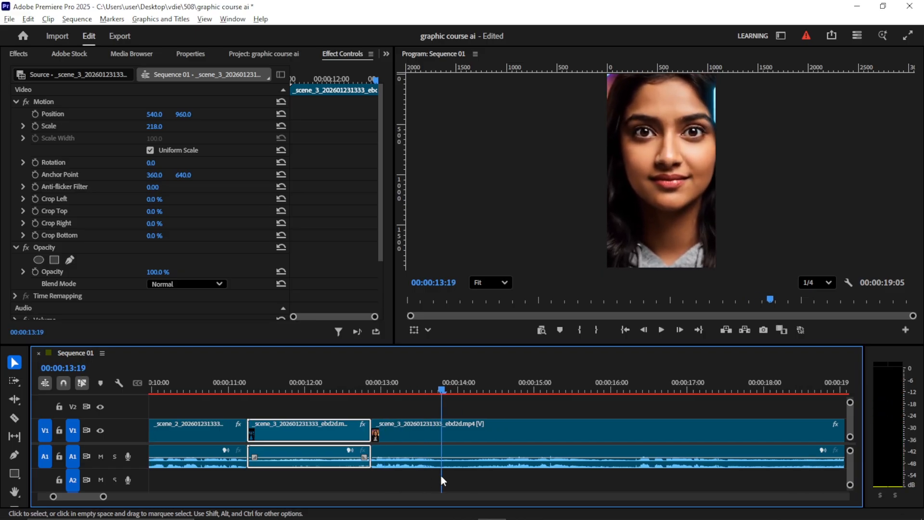
# Step: Remove the stretch of the scene 3 clip directly after 00:00:12:21 and close the gap
pyautogui.press('c')
pyautogui.scroll(-1, 517, 482)
pyautogui.press('space')
pyautogui.moveTo(452, 384); pyautogui.dragTo(472, 476)
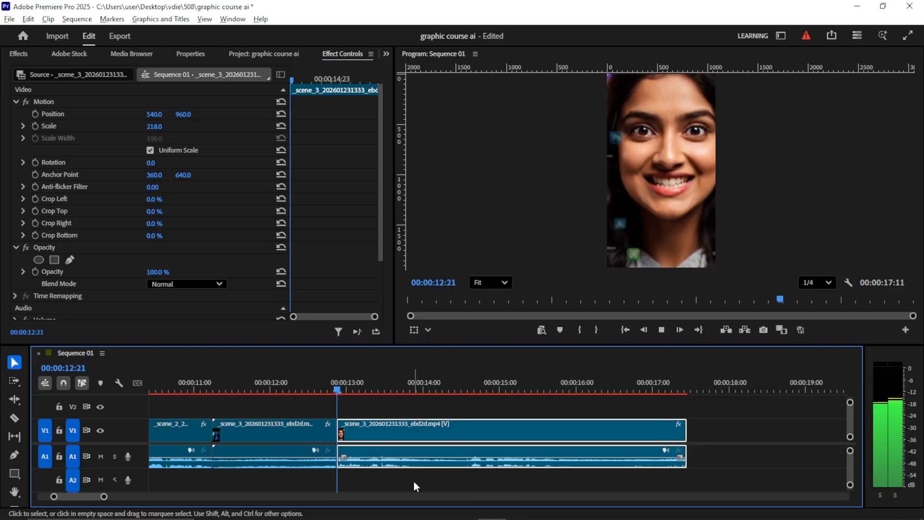
# Step: Try deleting the dark glowing-logo opening of scene 3, close the gap and replay the transition from scene 2
pyautogui.press('space')
pyautogui.click(262, 433)
pyautogui.press('Delete')
pyautogui.click(244, 424)
pyautogui.press('Delete')
pyautogui.click(190, 385)
pyautogui.press('space')
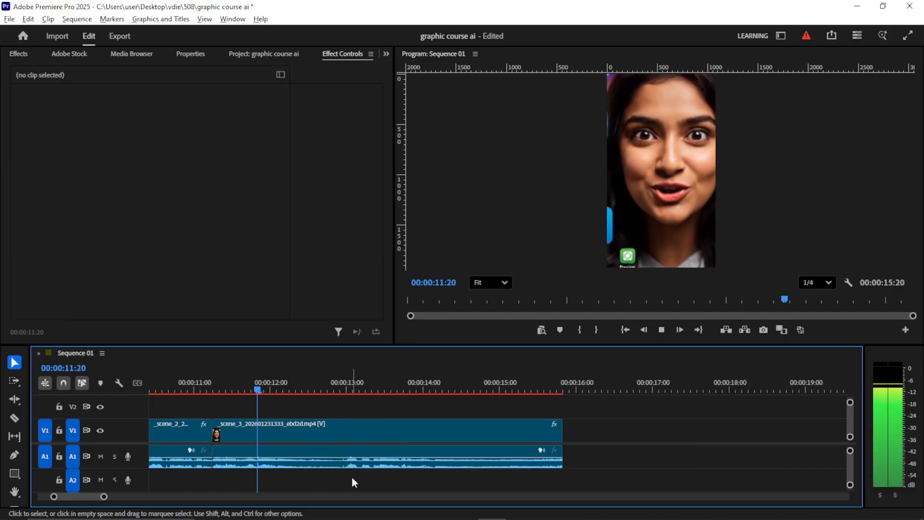
# Step: Cut the pause out of the scene 3 clip at about 12:09 and remove its tail after 13:17
pyautogui.press('space')
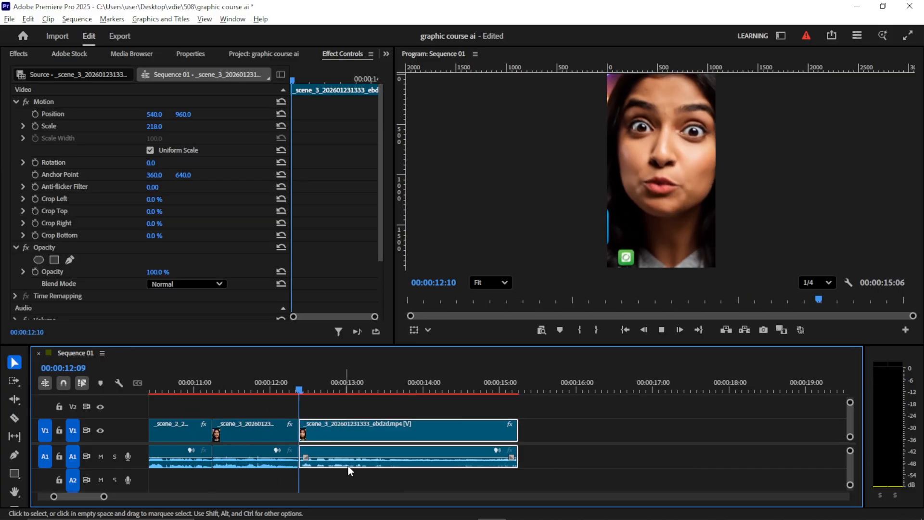
pyautogui.press('space')
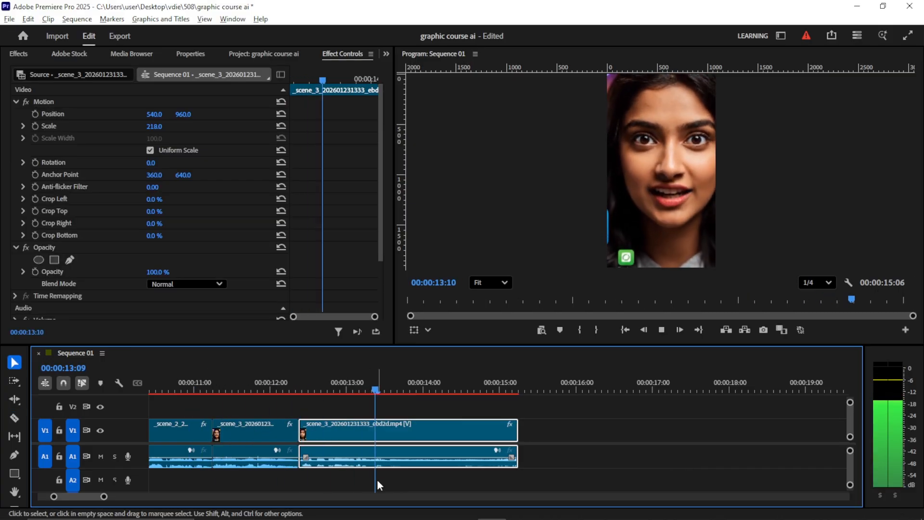
pyautogui.press('space')
pyautogui.press('w')
pyautogui.scroll(6, 487, 426)
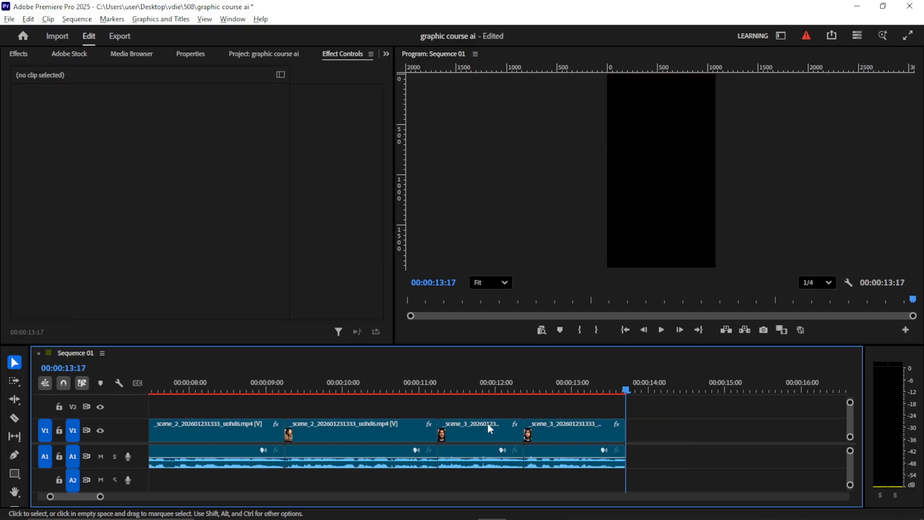
# Step: Replay the sequence from about 00:00:08:23 through scene 2 into scene 3 to check the transition
pyautogui.click(298, 389)
pyautogui.scroll(2, 310, 399)
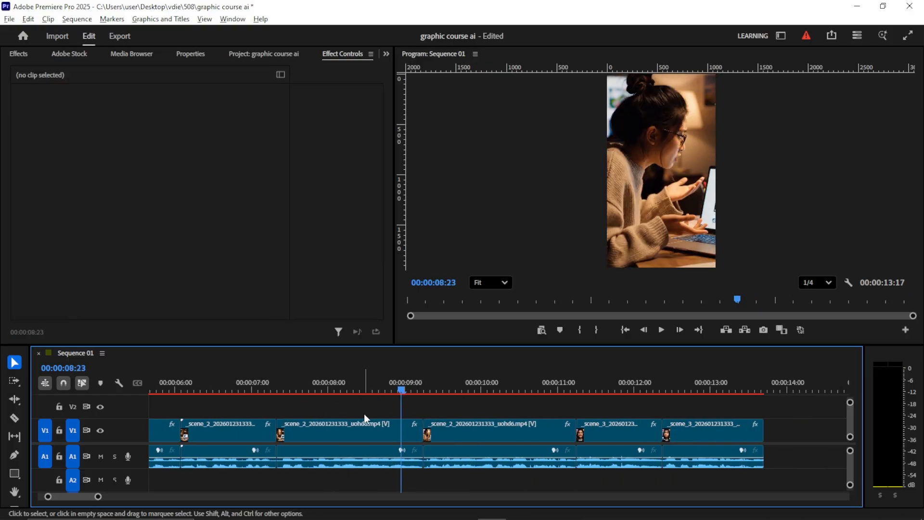
pyautogui.press('space')
pyautogui.scroll(-2, 493, 416)
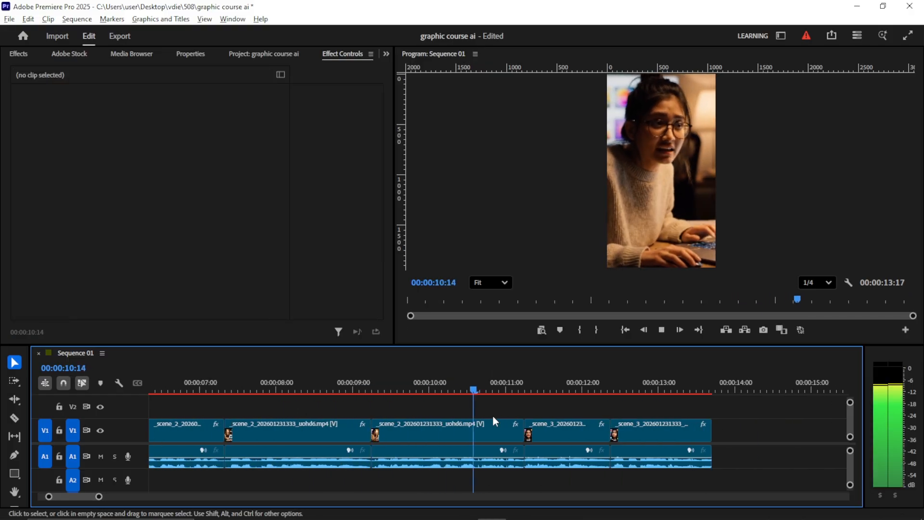
pyautogui.scroll(-3, 503, 424)
pyautogui.press('space')
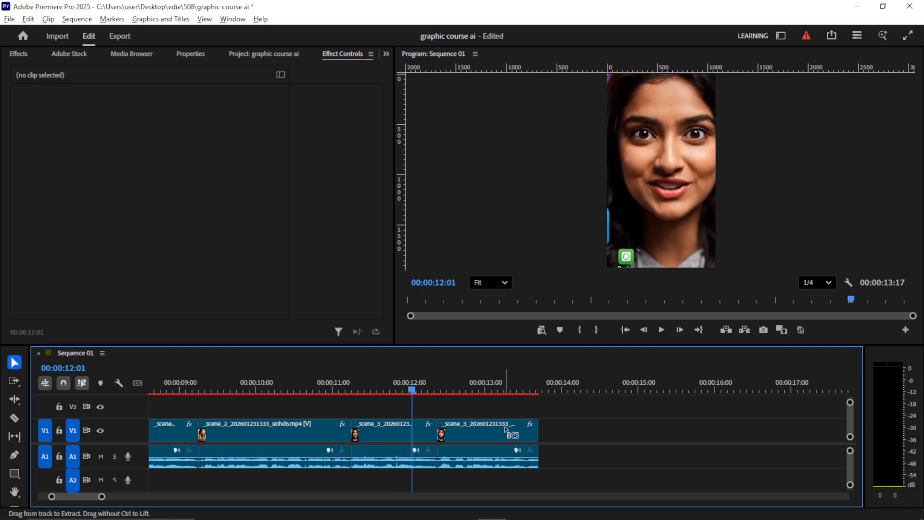
# Step: Undo the recent scene 3 cuts to bring back its dark glowing-logo opening
pyautogui.hotkey('ctrl', 'z')
pyautogui.hotkey('ctrl', 'z')
pyautogui.hotkey('ctrl', 'z')
pyautogui.hotkey('ctrl', 'z')
pyautogui.hotkey('ctrl', 'z')
pyautogui.hotkey('ctrl', 'z')
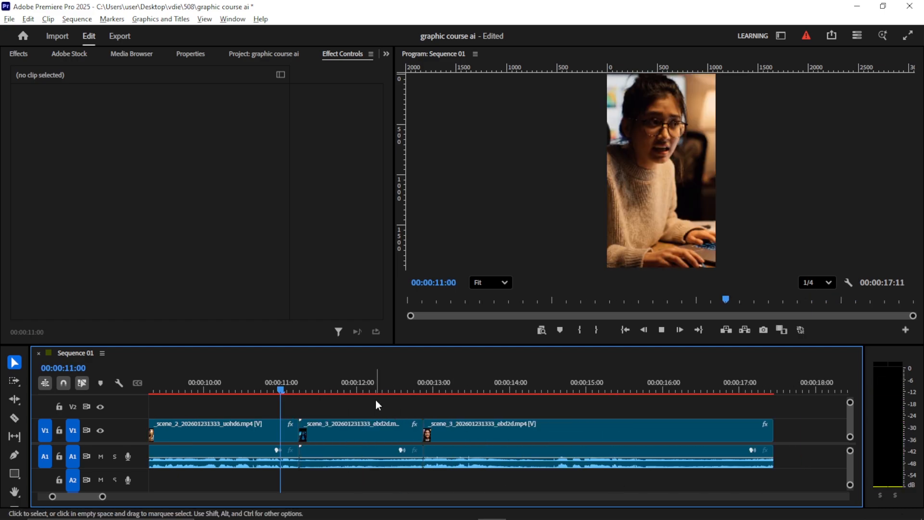
# Step: Replay scene 3 and cut its pauses out at about 13:21 and 15:00, closing the gaps
pyautogui.press('space')
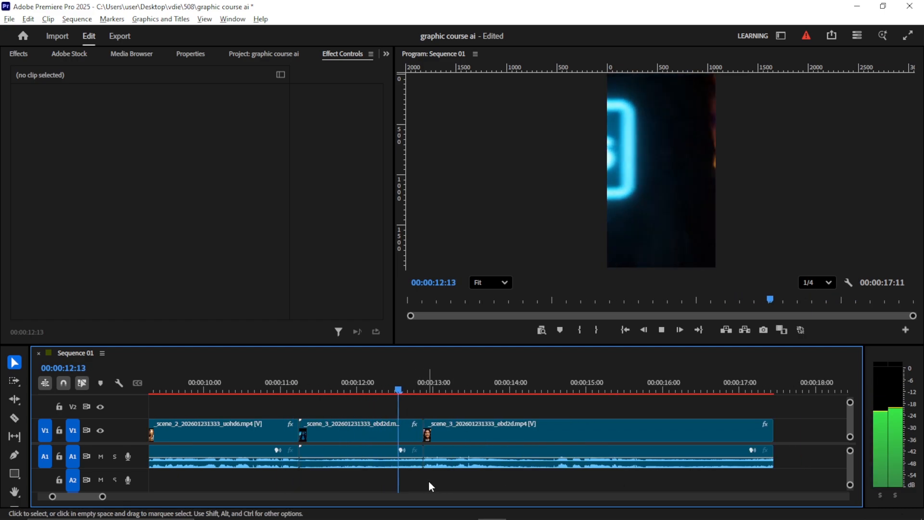
pyautogui.press('space')
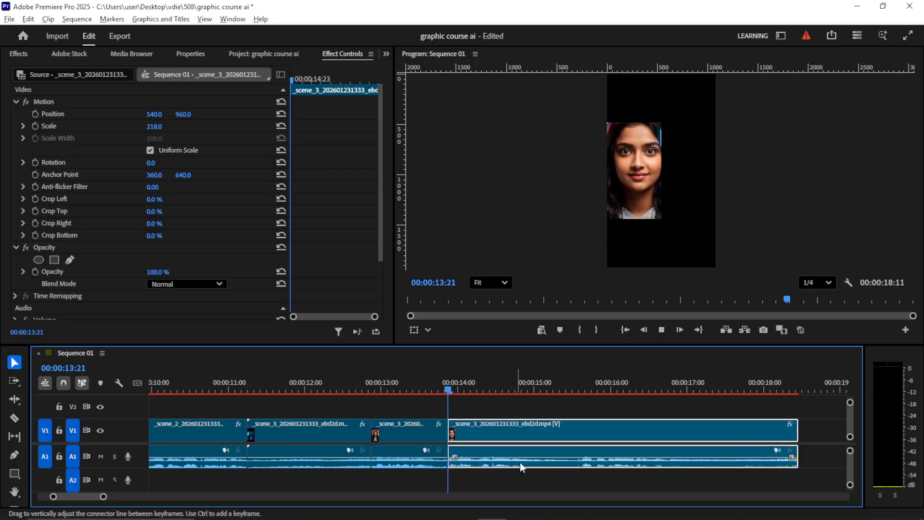
pyautogui.press('space')
pyautogui.scroll(-3, 519, 467)
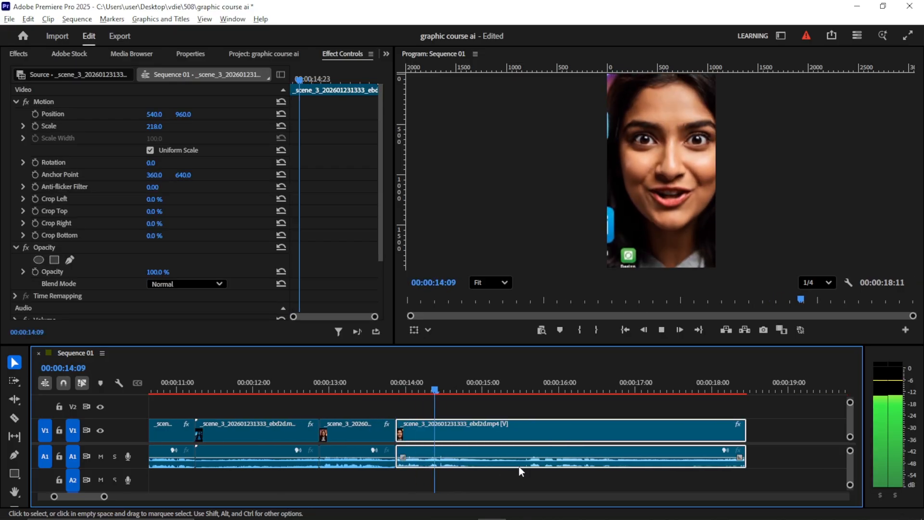
pyautogui.press('space')
pyautogui.press('space')
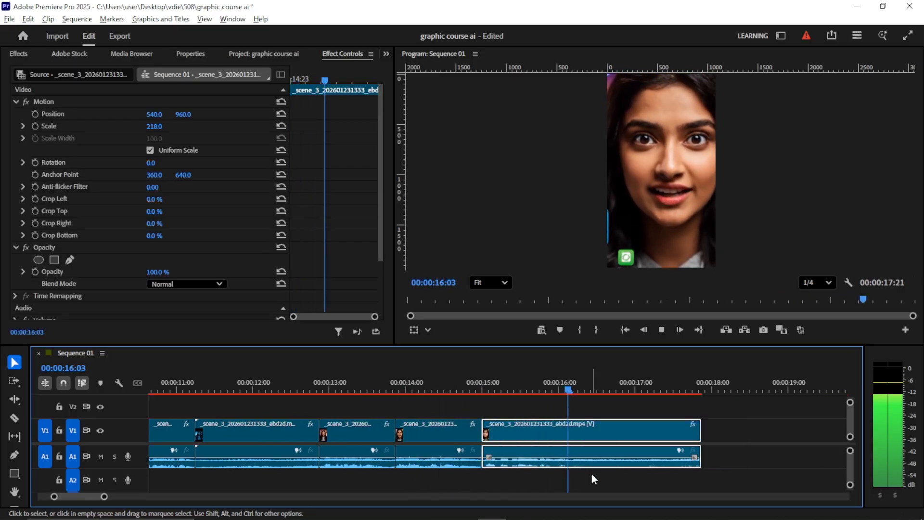
# Step: Split the scene 3 clip at about 16:07, where the speech ends, and delete the remaining tail
pyautogui.press('space')
pyautogui.hotkey('ctrl', 'k')
pyautogui.click(593, 429)
pyautogui.press('Delete')
# Step: Place the next scene 3 section's speech audio under the shortened logo opening, then remove that section's video and close the gap
pyautogui.scroll(1, 594, 429)
pyautogui.moveTo(299, 386)
pyautogui.mouseDown()
pyautogui.moveTo(353, 386)
pyautogui.moveTo(291, 391)
pyautogui.mouseUp()
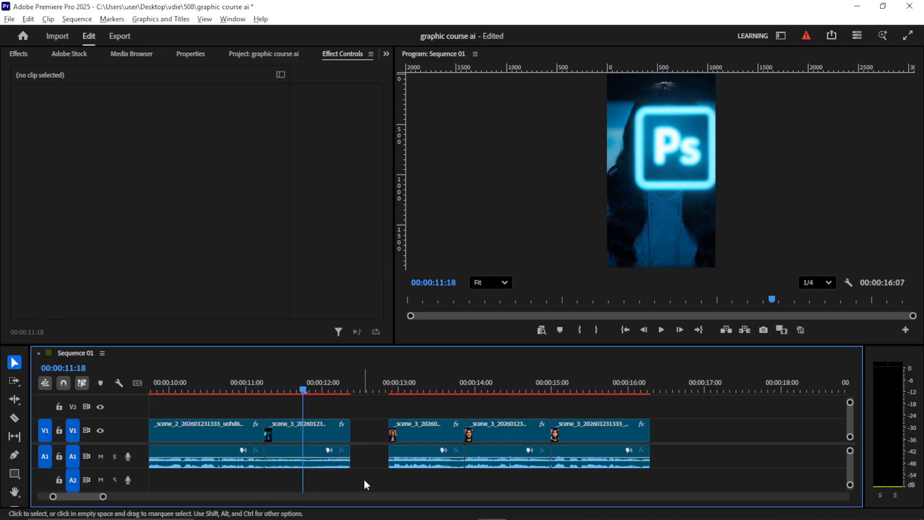
pyautogui.click(421, 456)
pyautogui.moveTo(432, 455); pyautogui.dragTo(311, 463)
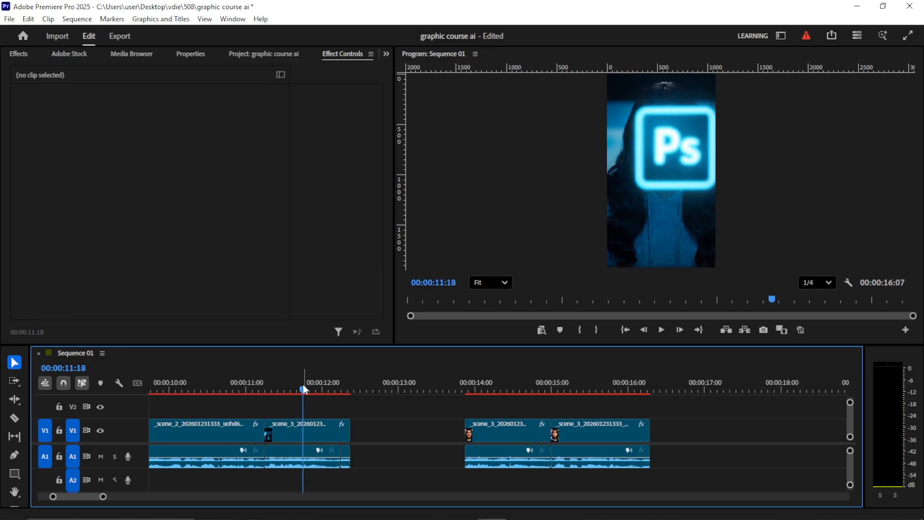
pyautogui.moveTo(303, 388); pyautogui.dragTo(232, 388)
pyautogui.press('space')
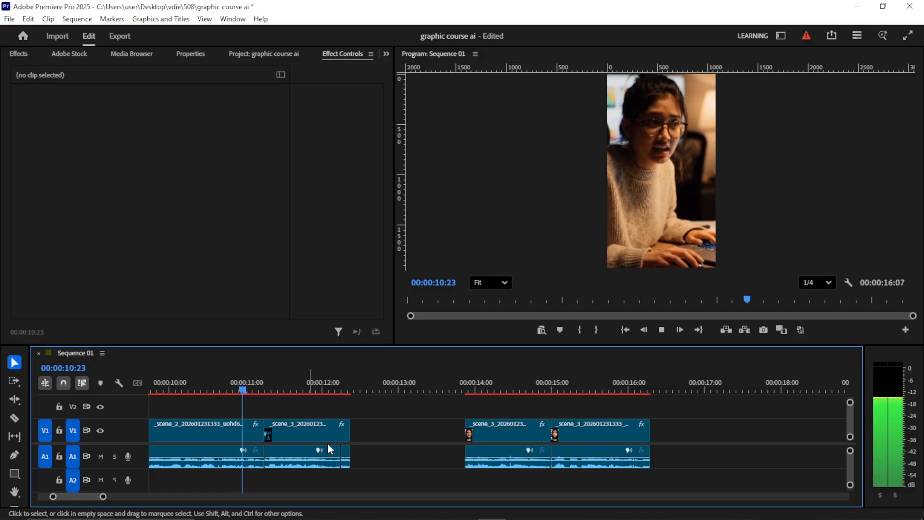
pyautogui.press('space')
pyautogui.press('space')
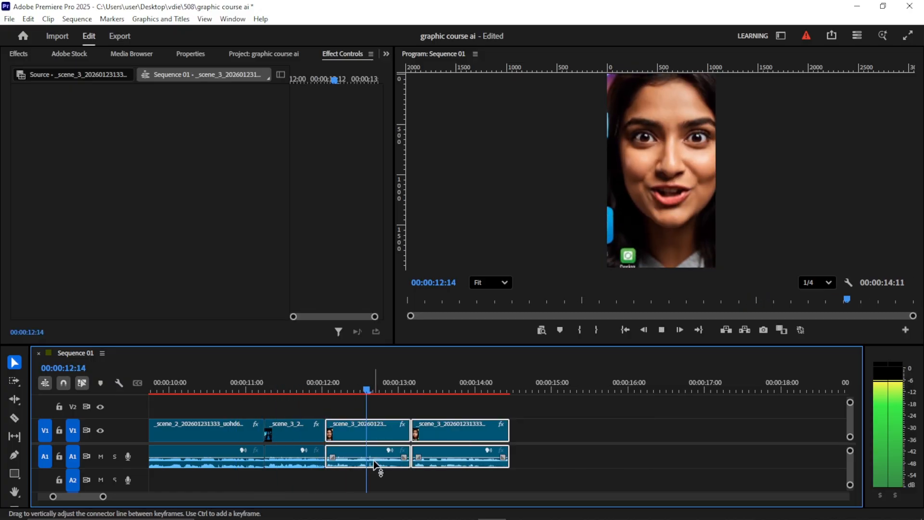
pyautogui.scroll(-2, 374, 460)
pyautogui.press('space')
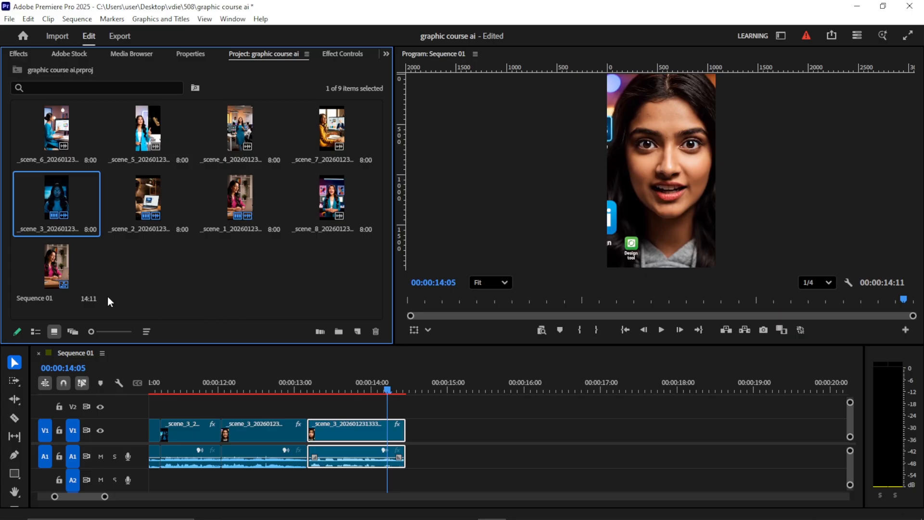
# Step: Place the scene 4 clip directly after scene 3 and set its scale to 167 to fill the frame
pyautogui.click(240, 129)
pyautogui.moveTo(406, 388); pyautogui.dragTo(414, 441)
pyautogui.press('space')
pyautogui.scroll(-2, 446, 425)
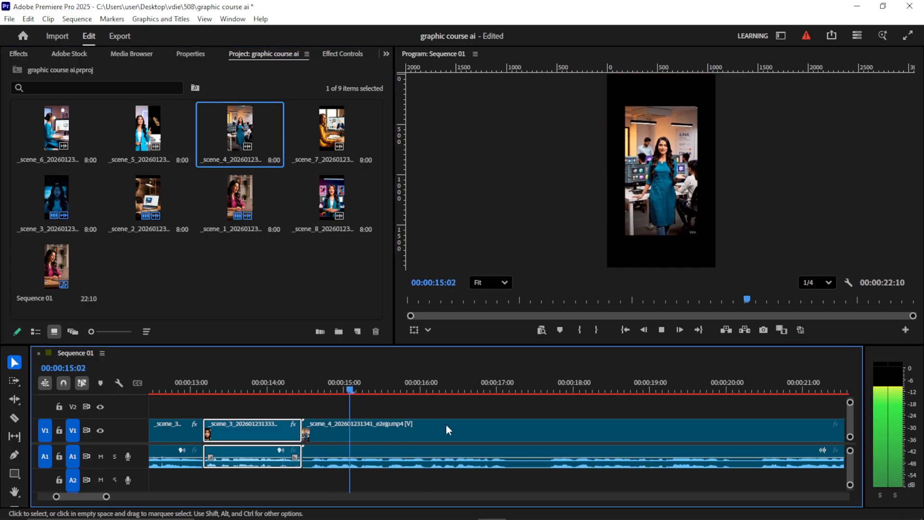
pyautogui.press('space')
pyautogui.click(429, 438)
pyautogui.click(365, 53)
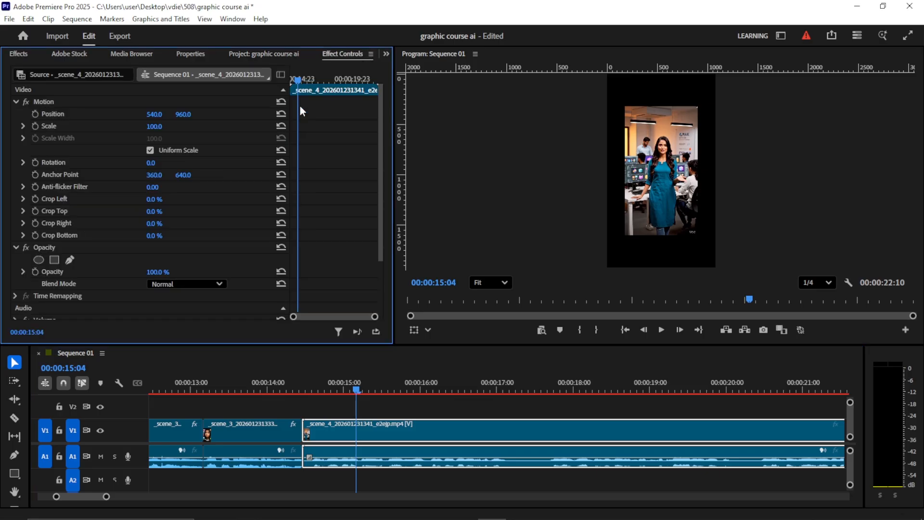
pyautogui.moveTo(154, 130); pyautogui.dragTo(160, 130)
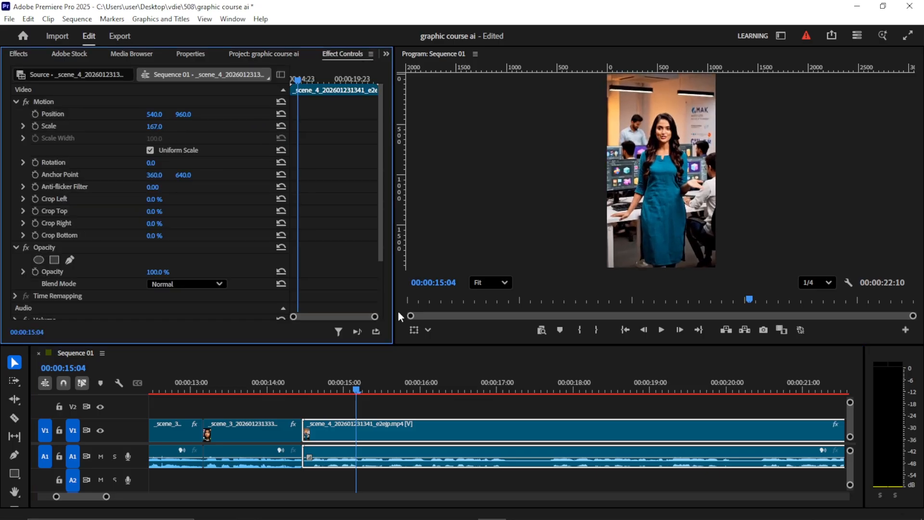
# Step: Play the scene 4 clip, cut the pause out at about 17:04 and close the gap
pyautogui.press('space')
pyautogui.scroll(-3, 414, 433)
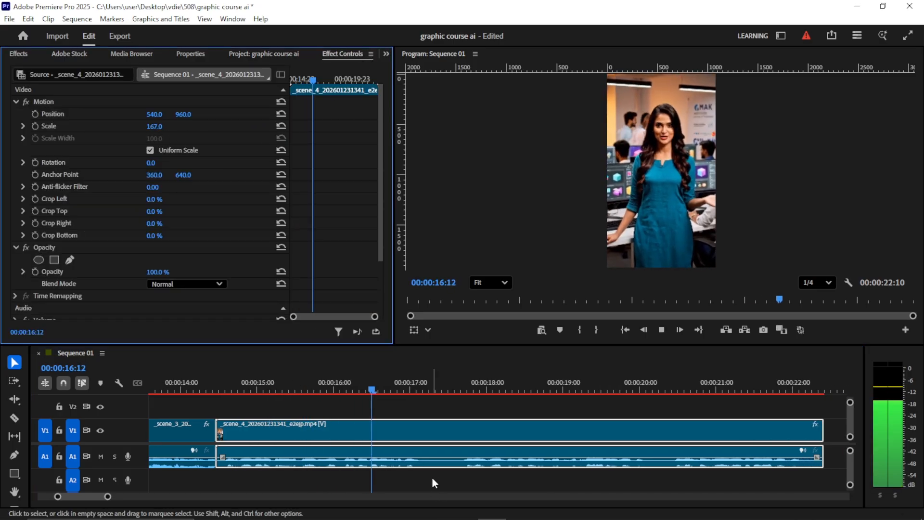
pyautogui.press('space')
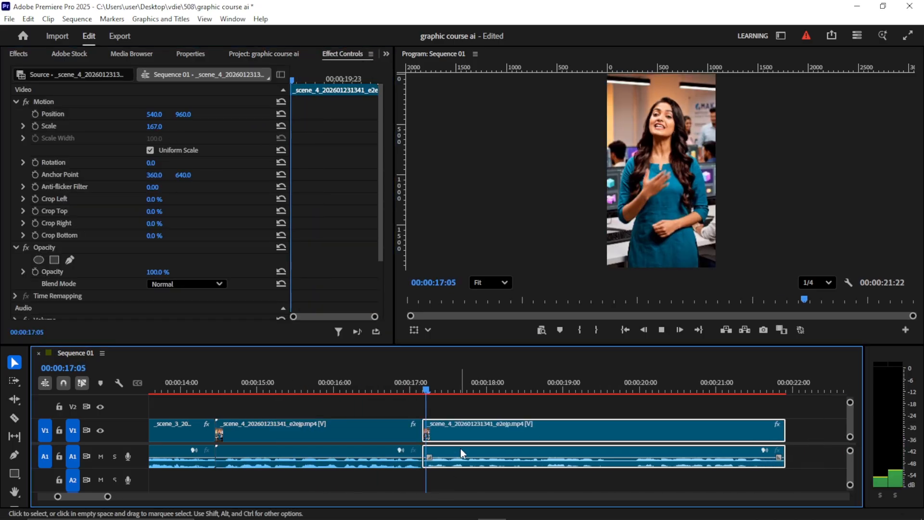
# Step: Cut the next pause out of the scene 4 clip at about 19:15 and close the gap
pyautogui.scroll(-4, 461, 452)
pyautogui.scroll(-1, 468, 465)
pyautogui.press('c')
pyautogui.click(489, 465)
pyautogui.press('v')
pyautogui.moveTo(494, 440); pyautogui.dragTo(518, 438)
pyautogui.scroll(-2, 521, 449)
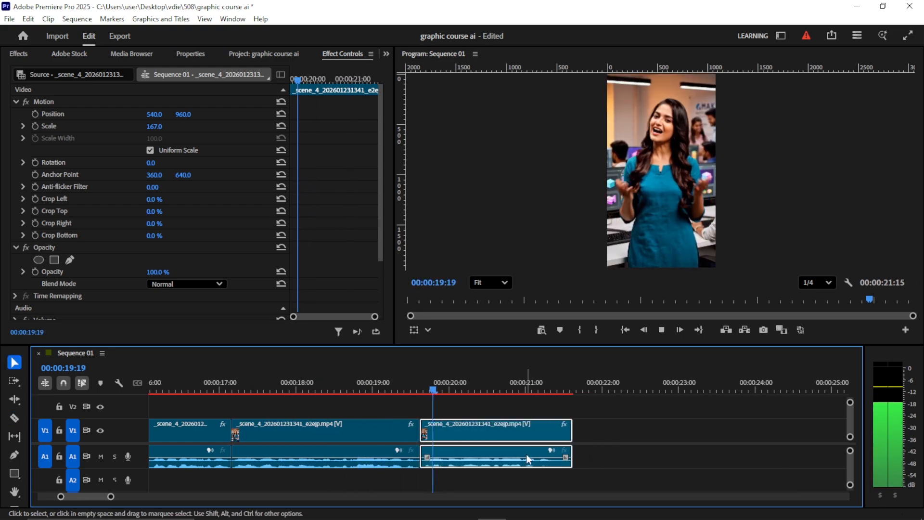
# Step: Place the scene 5 clip after scene 4, cut its pause out at about 23:00 and close the gap
pyautogui.scroll(-1, 530, 457)
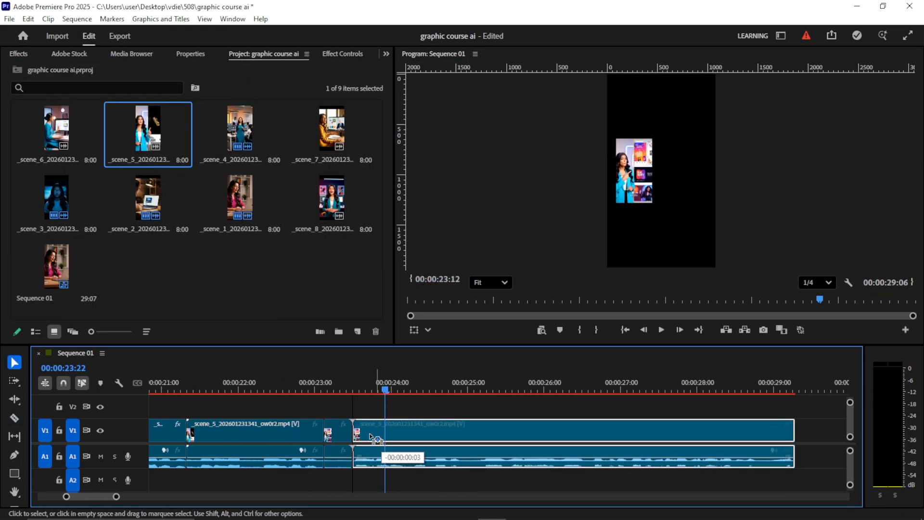
pyautogui.press('c')
pyautogui.click(423, 433)
pyautogui.click(300, 466)
pyautogui.press('v')
pyautogui.moveTo(331, 446); pyautogui.dragTo(322, 441)
pyautogui.moveTo(440, 434); pyautogui.dragTo(429, 433)
# Step: Play on through scene 5, cut the next pause out at about 24:13 and close the gap
pyautogui.click(407, 379)
pyautogui.press('space')
pyautogui.scroll(-2, 437, 432)
pyautogui.scroll(-1, 437, 432)
pyautogui.press('c')
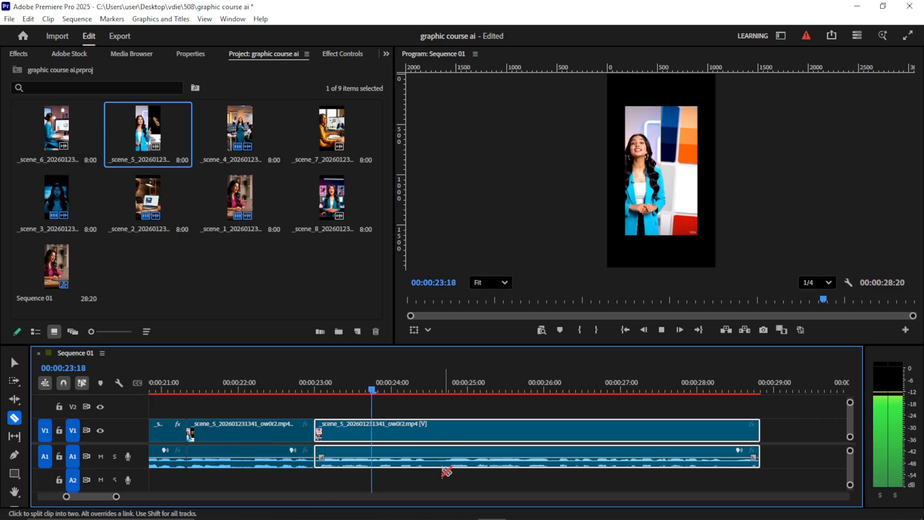
pyautogui.click(444, 462)
pyautogui.press('v')
pyautogui.moveTo(481, 436); pyautogui.dragTo(470, 453)
pyautogui.scroll(-2, 486, 460)
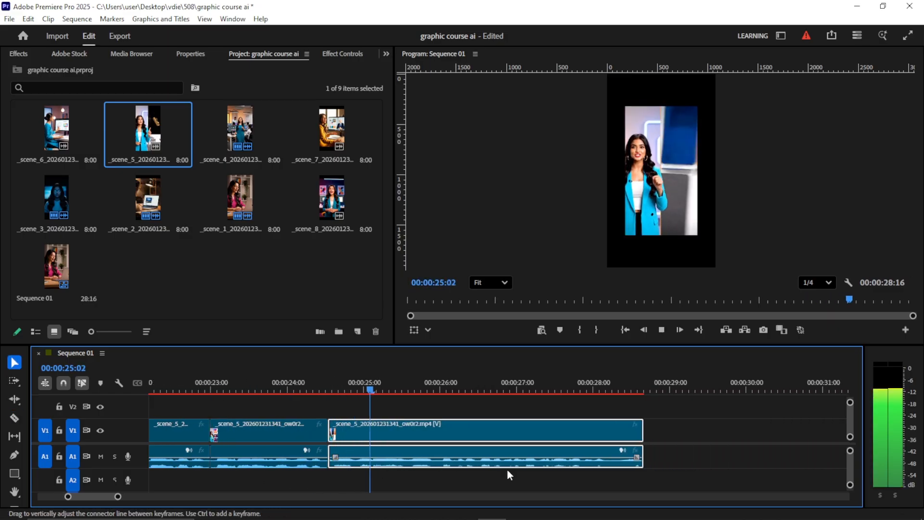
# Step: Trim the end of the scene 5 clip to about 28:04 and place the scene 6 clip directly after it
pyautogui.scroll(-1, 525, 464)
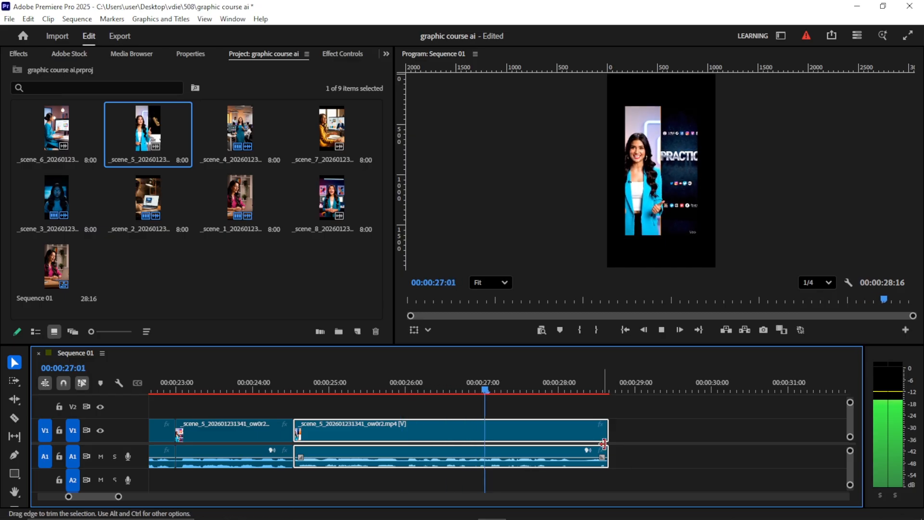
pyautogui.moveTo(614, 436); pyautogui.dragTo(577, 437)
pyautogui.moveTo(84, 163); pyautogui.dragTo(573, 433)
pyautogui.press('space')
pyautogui.scroll(-3, 364, 472)
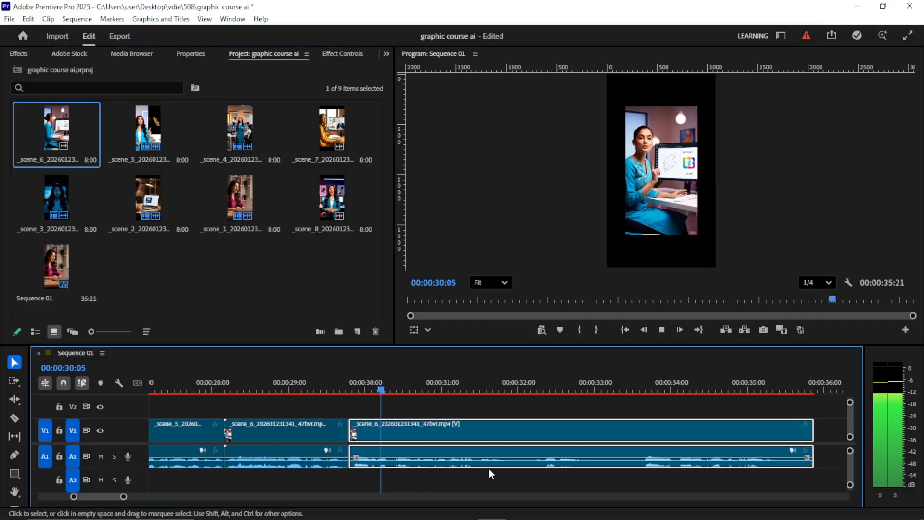
# Step: Cut the next pause out of the scene 6 clip and close the gap
pyautogui.scroll(-2, 489, 468)
pyautogui.press('c')
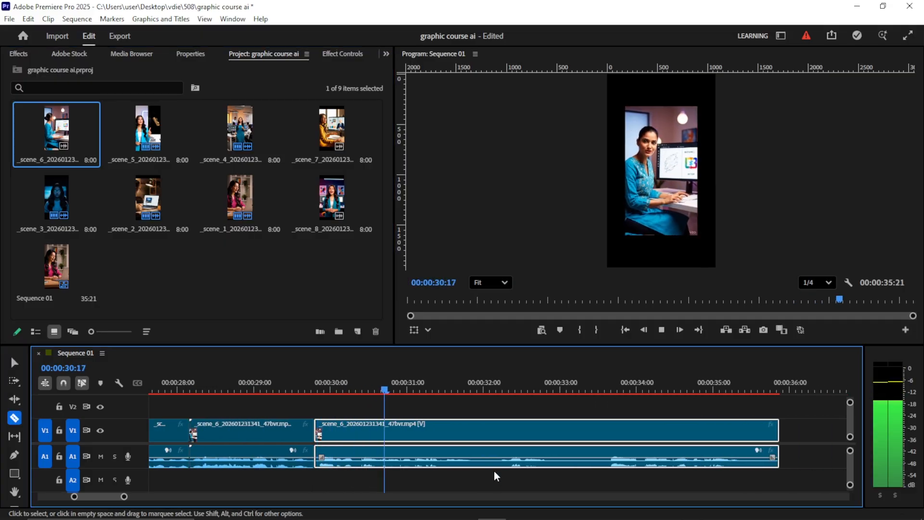
pyautogui.click(499, 461)
pyautogui.press('v')
pyautogui.moveTo(538, 432); pyautogui.dragTo(509, 433)
pyautogui.scroll(-5, 504, 481)
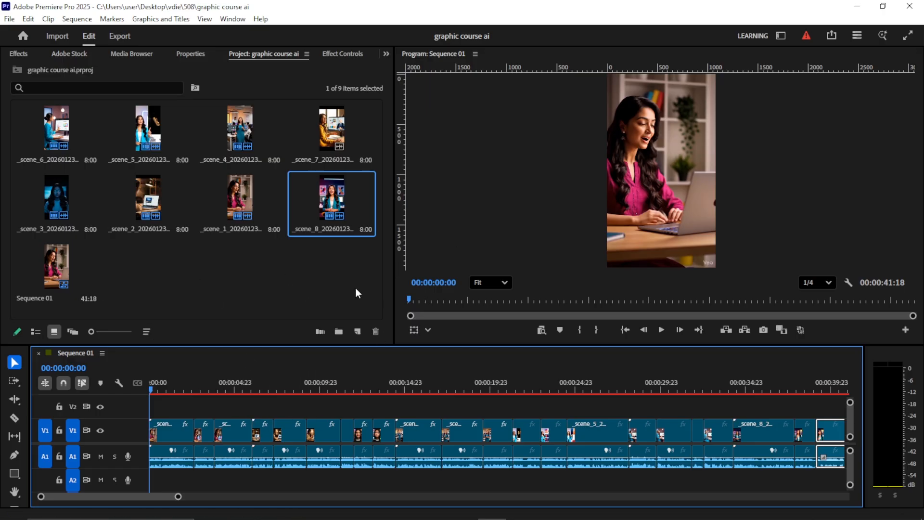
# Step: Enlarge the timeline area to show more tracks and play the assembled sequence from the start to about 00:00:07:00
pyautogui.click(532, 263)
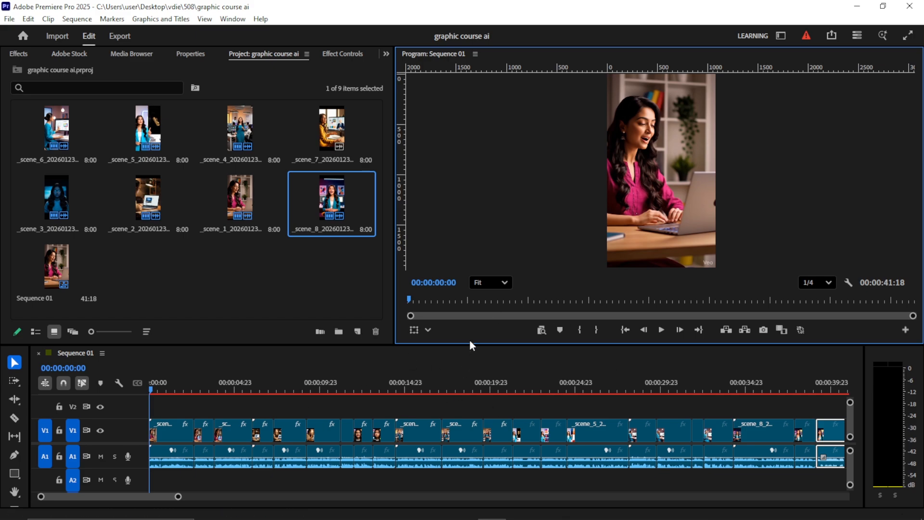
pyautogui.moveTo(471, 343); pyautogui.dragTo(471, 296)
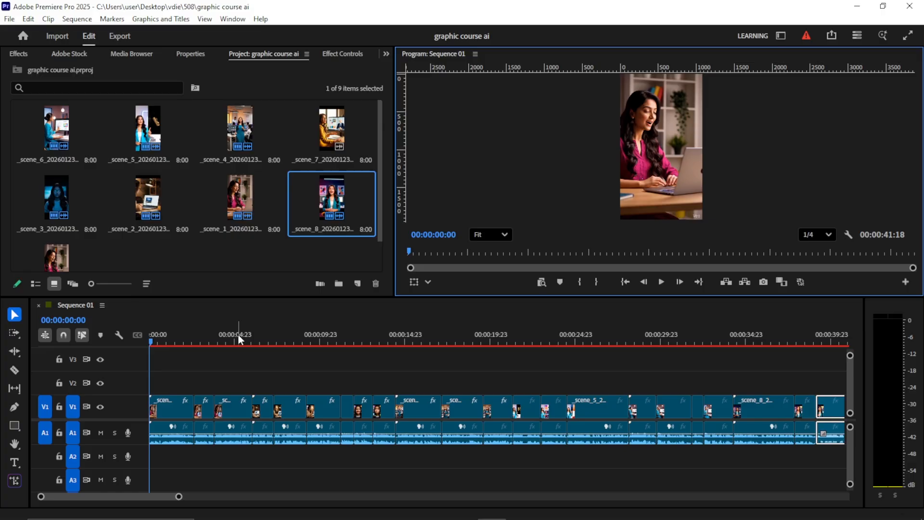
pyautogui.press('space')
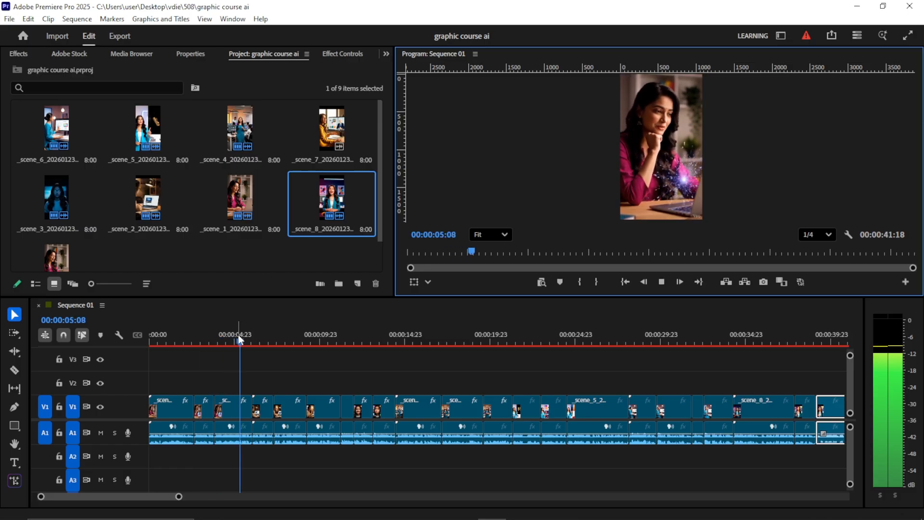
pyautogui.press('space')
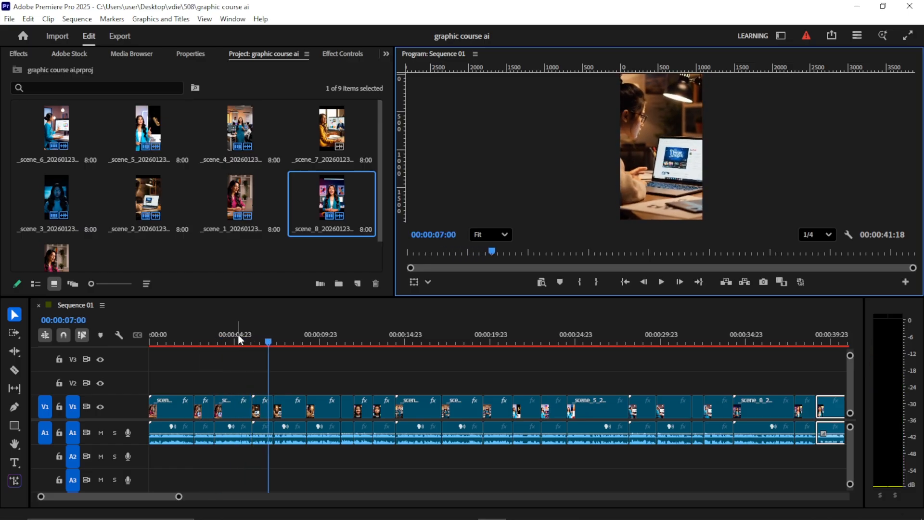